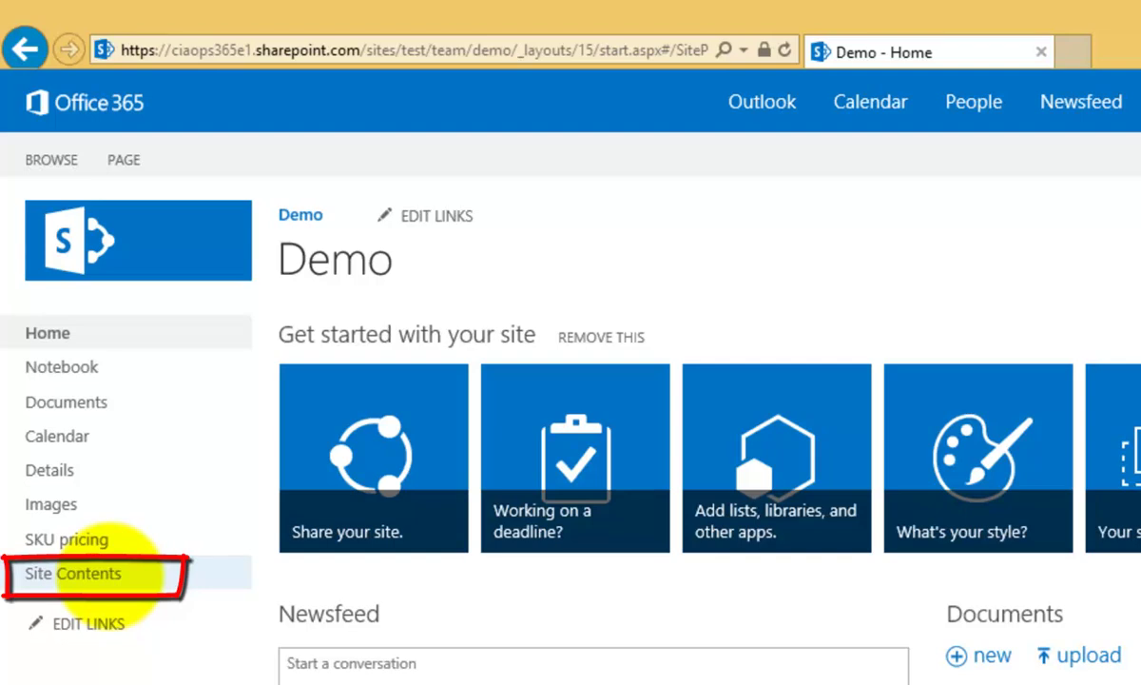
Step: Open the site's contents, browse the apps that can be added, and choose the Discussion Board app
click(107, 572)
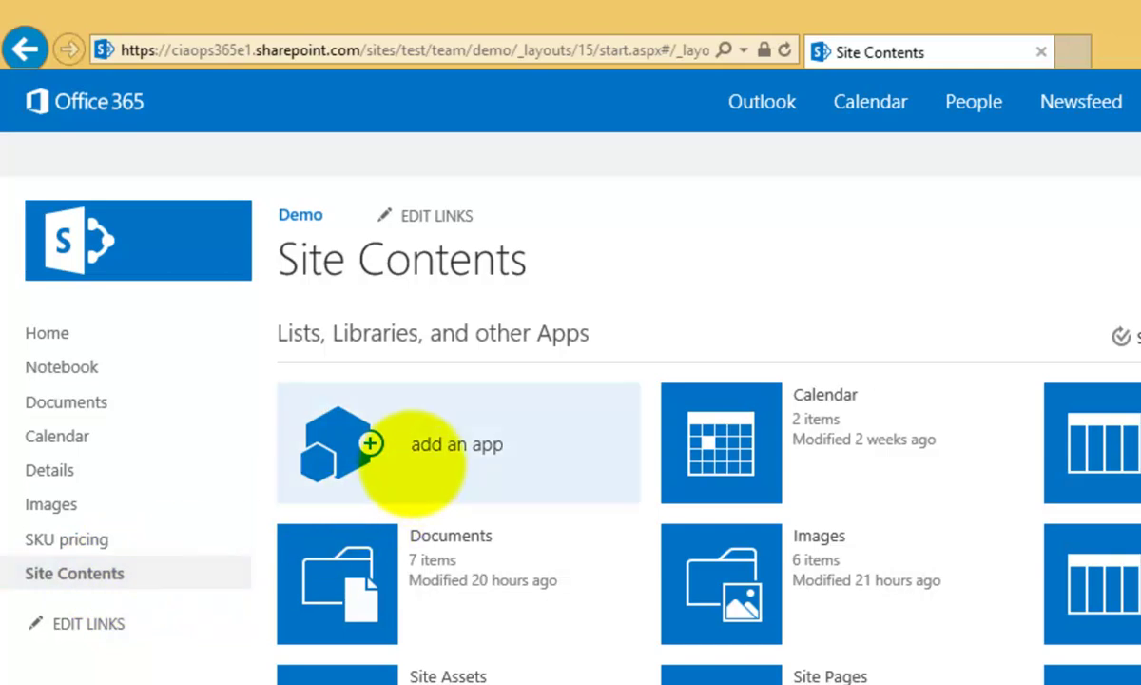
click(413, 462)
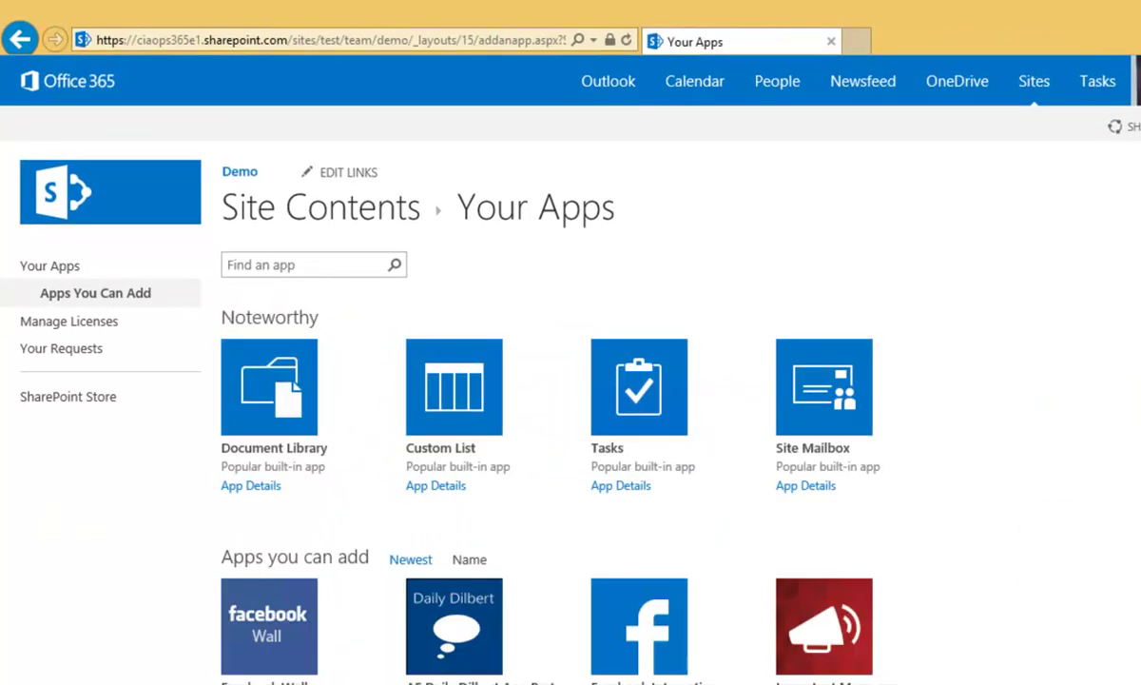
scroll(571, 400, down, 1)
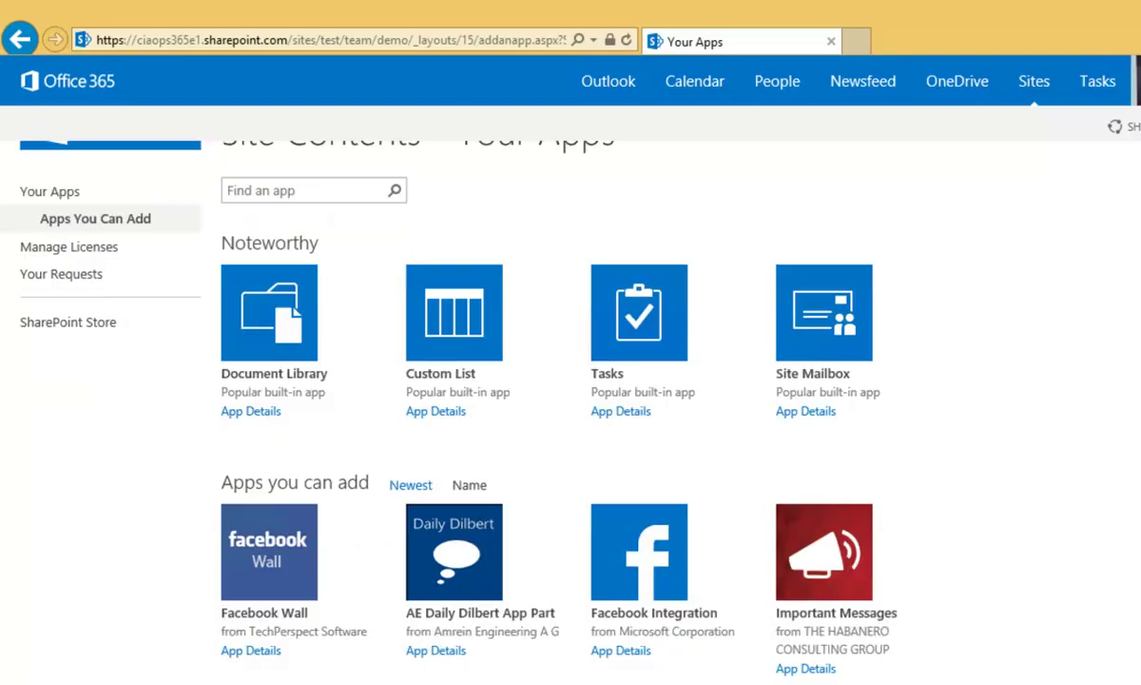
scroll(570, 399, down, 4)
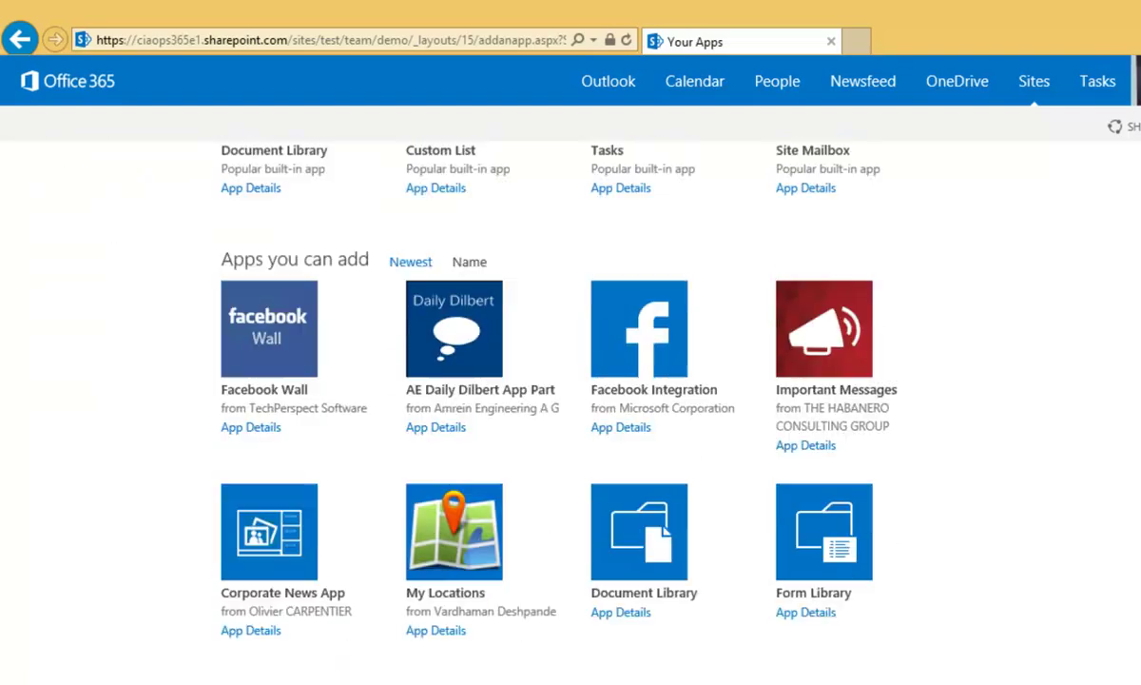
scroll(571, 400, down, 1)
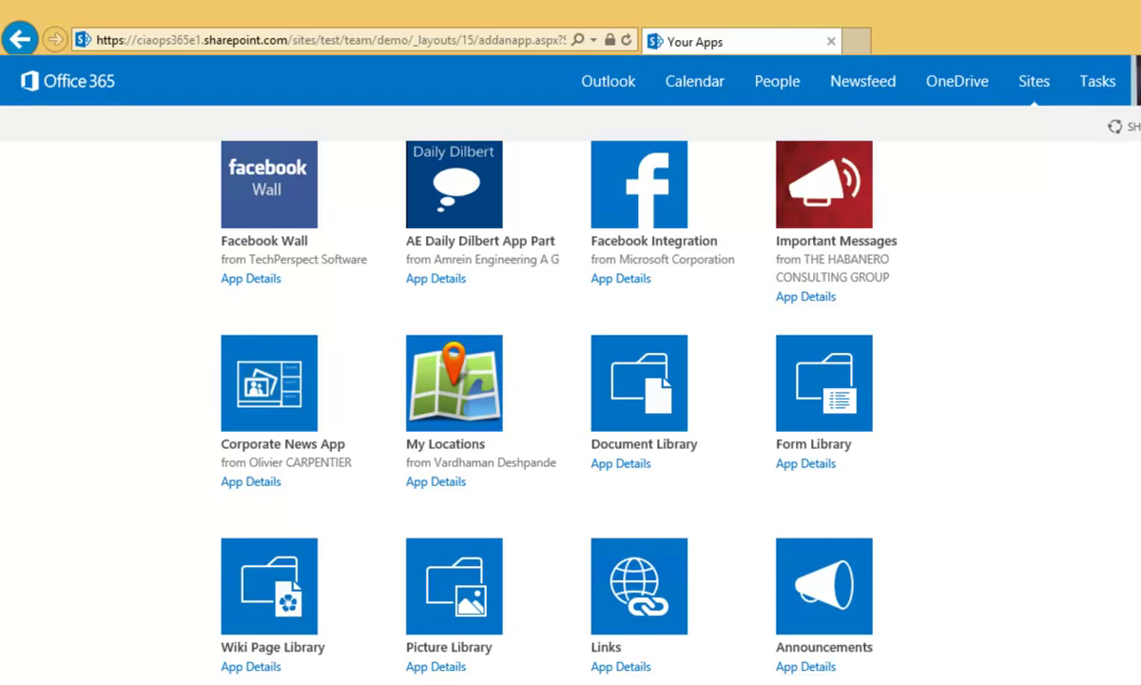
scroll(571, 399, down, 1)
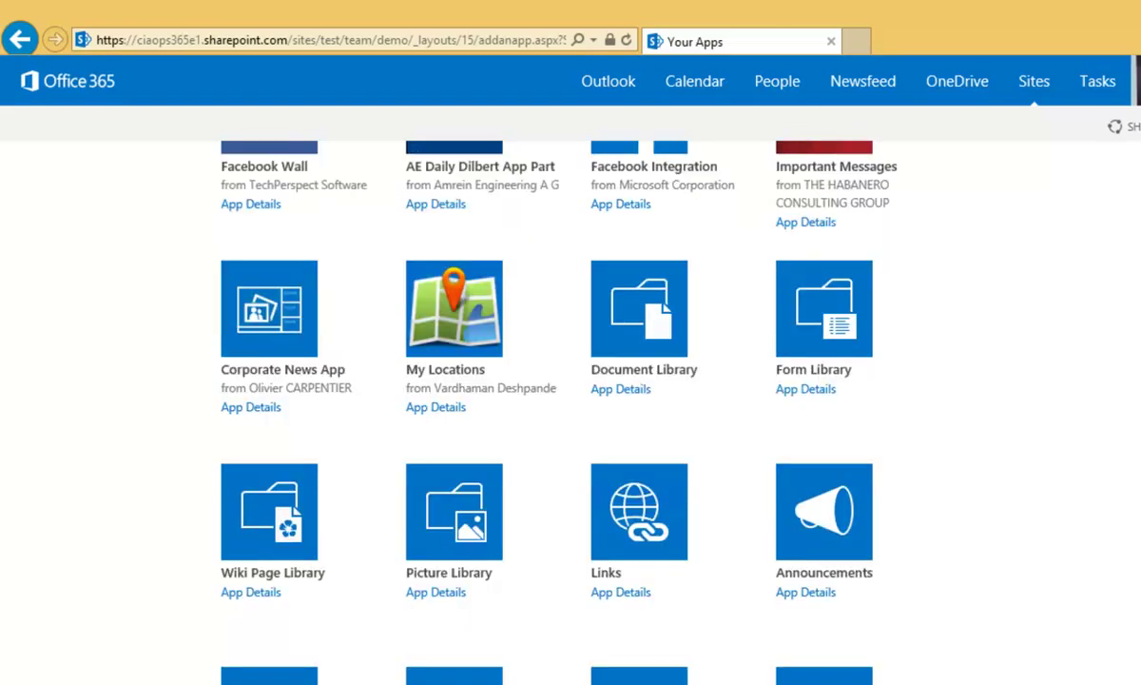
scroll(571, 399, down, 1)
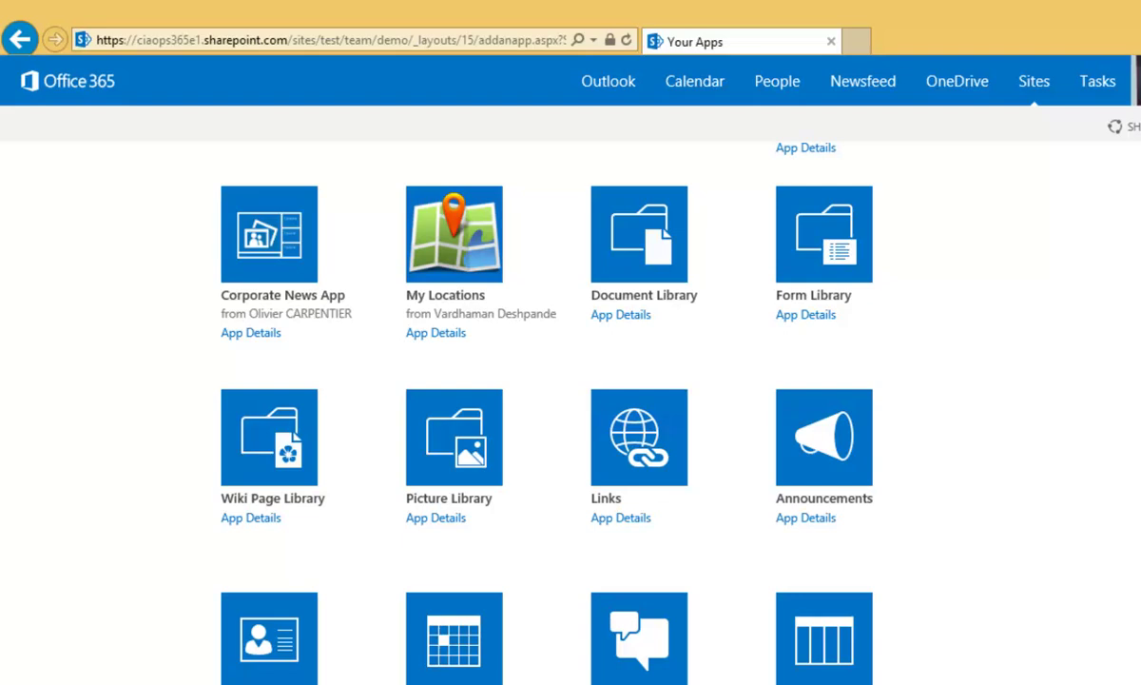
scroll(570, 399, down, 1)
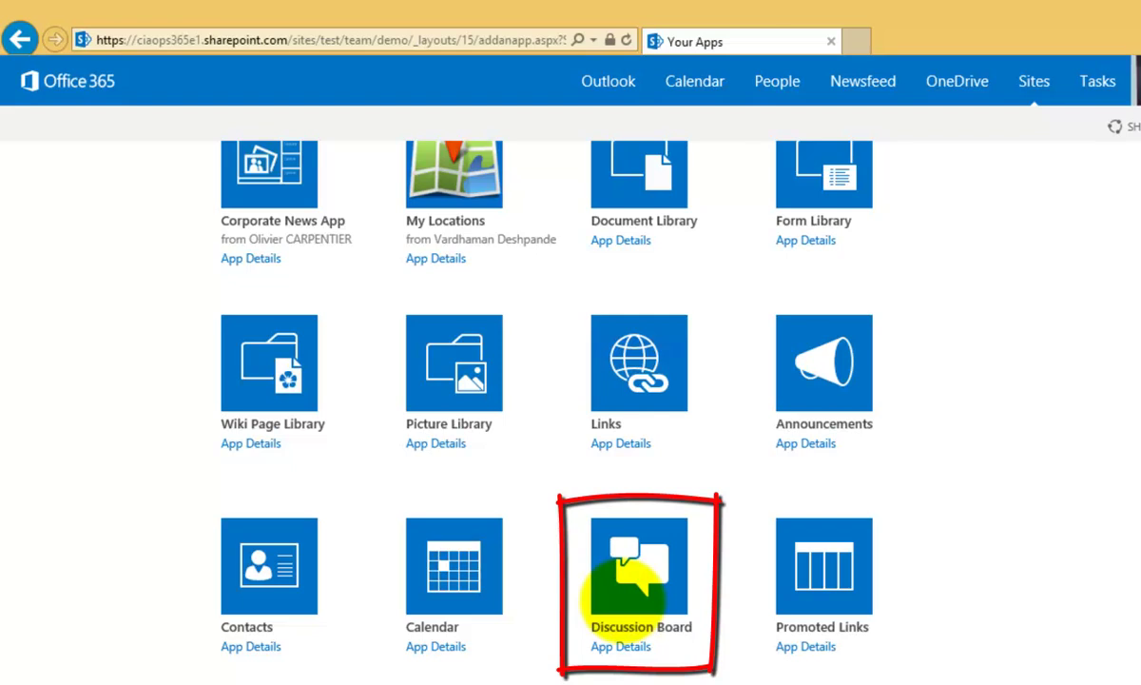
click(622, 599)
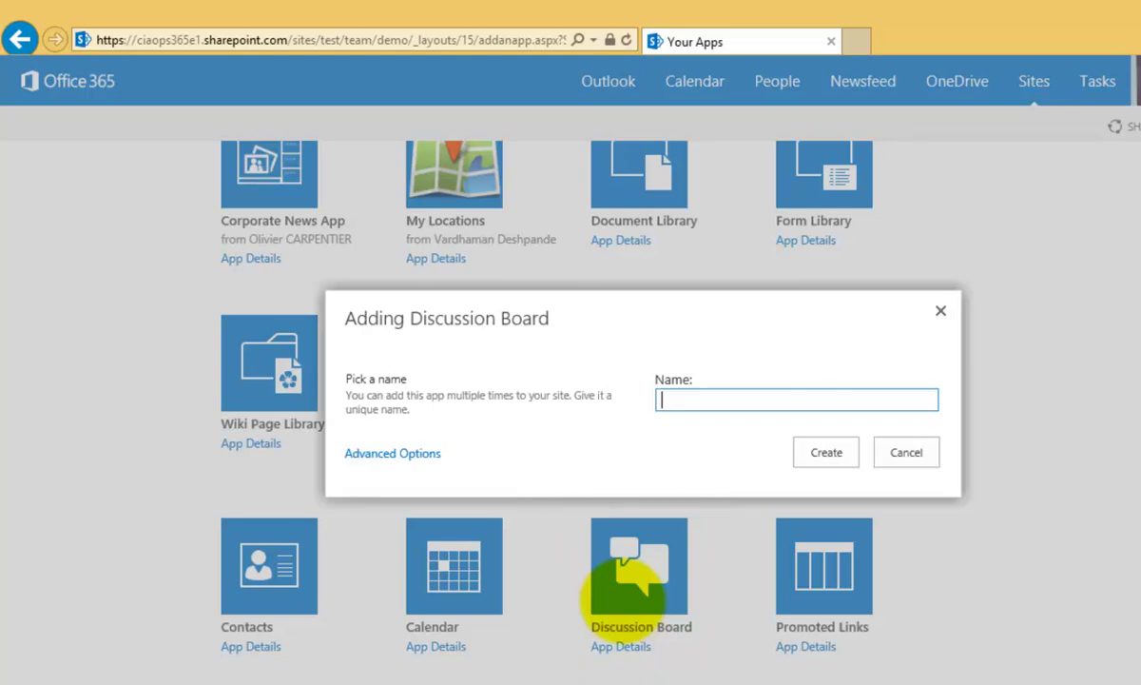
Step: Name the new discussion board "Customer follow up" and create it
text(Customer foll)
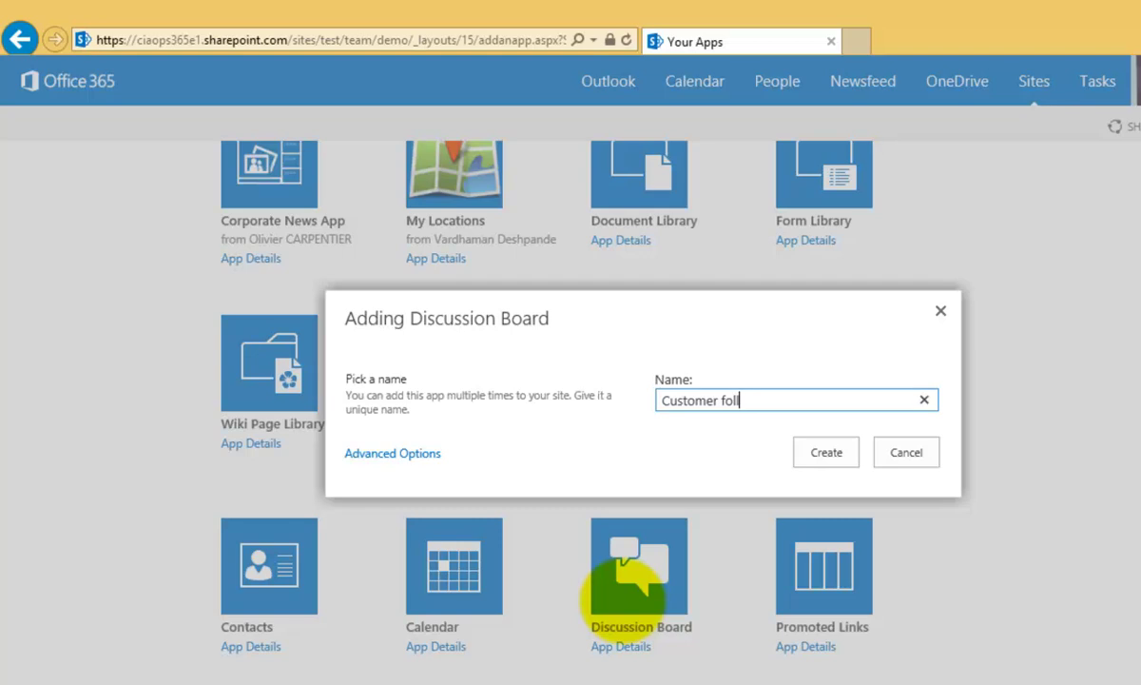
text(ow up)
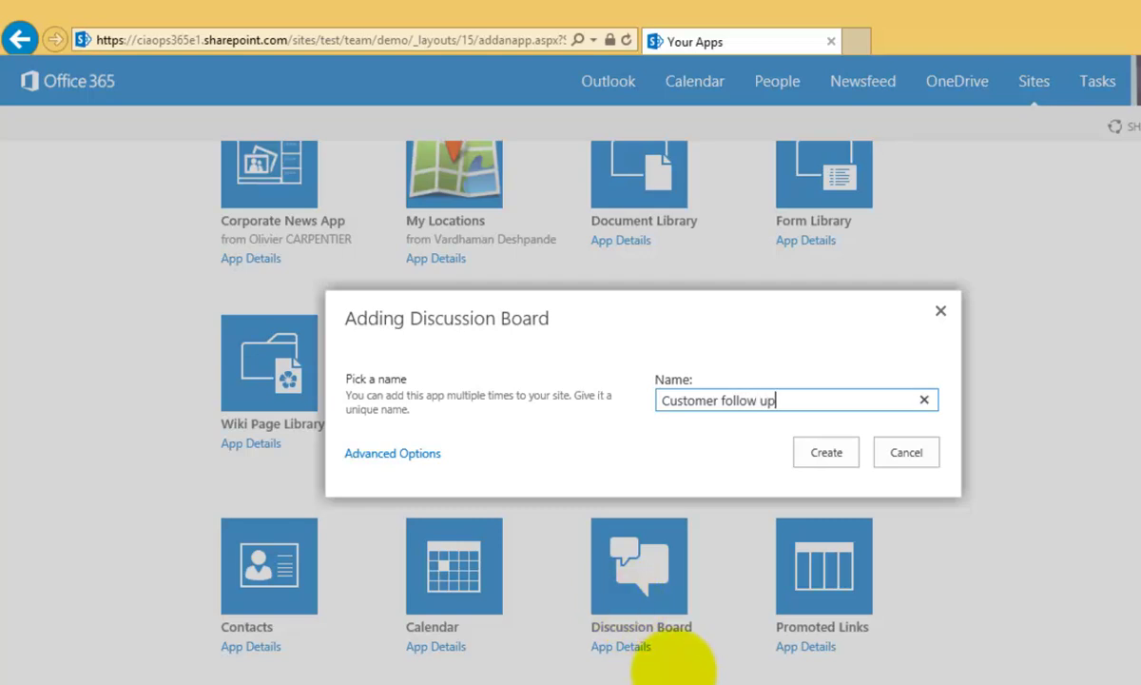
click(822, 451)
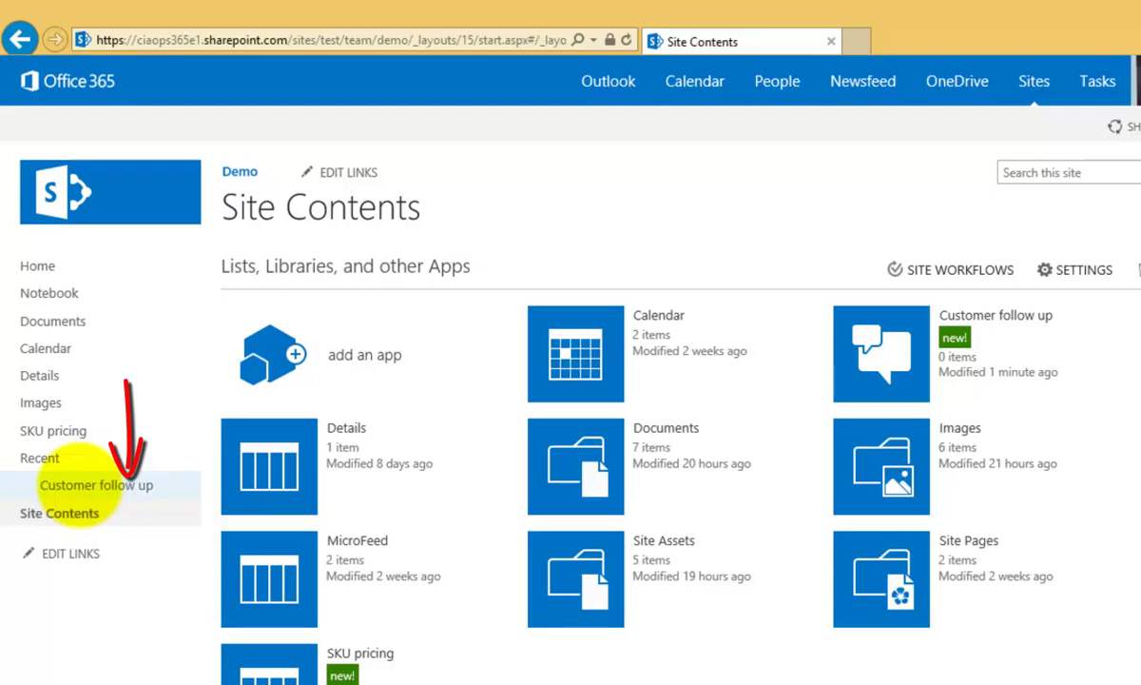
Step: Start a new discussion in the Customer follow up board with the subject "How are we going with Contoso order?"
click(74, 480)
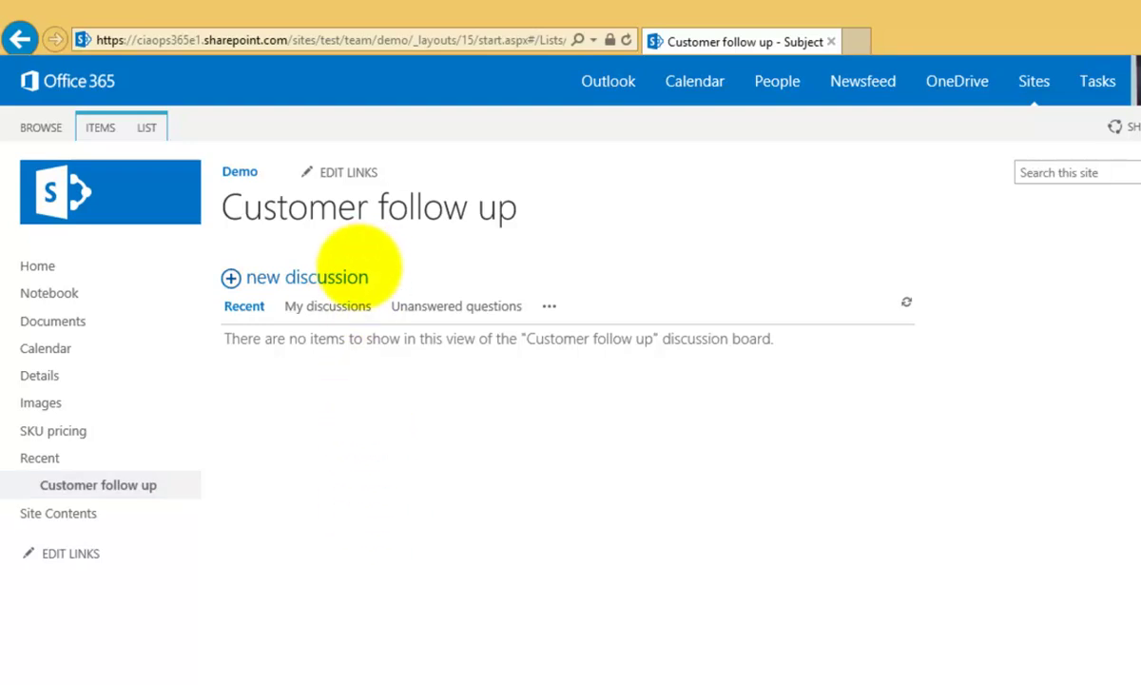
click(328, 274)
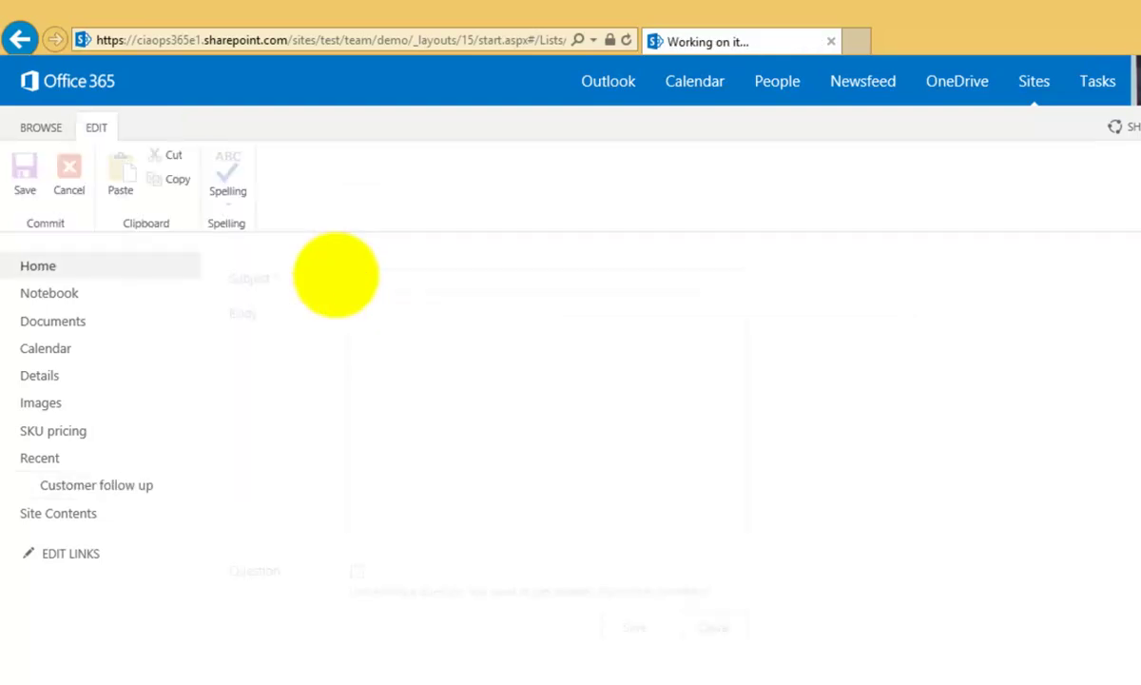
text(Ask)
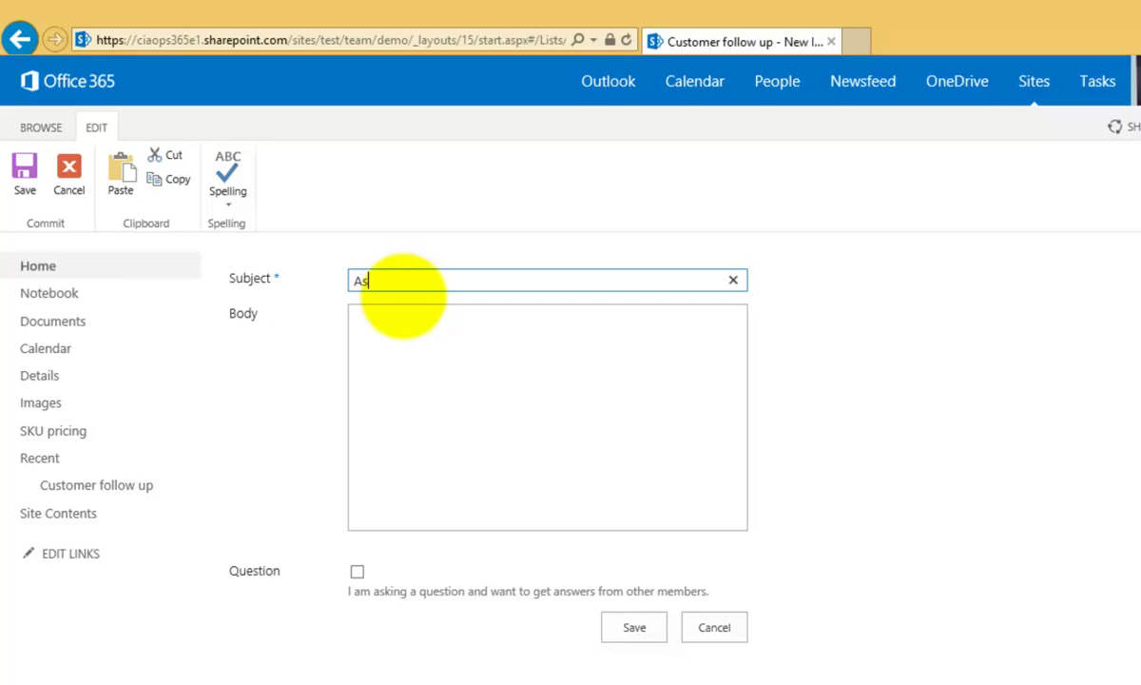
key(BackSpace)
key(BackSpace)
key(BackSpace)
key(BackSpace)
text(How are we going )
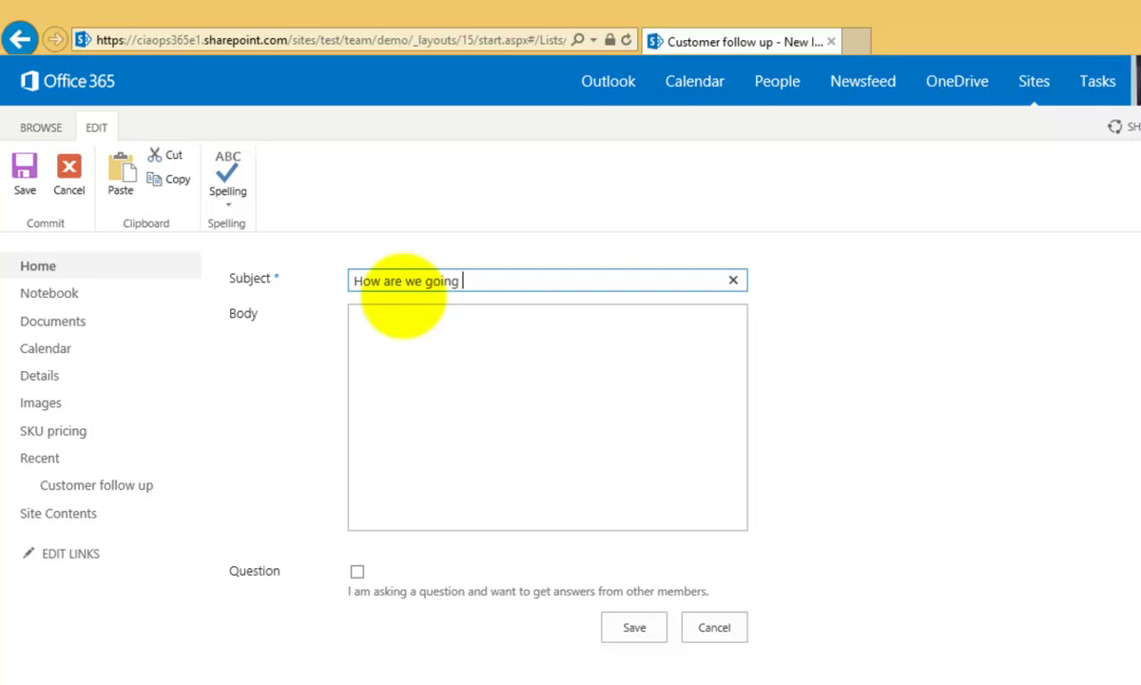
text(with Contoso or)
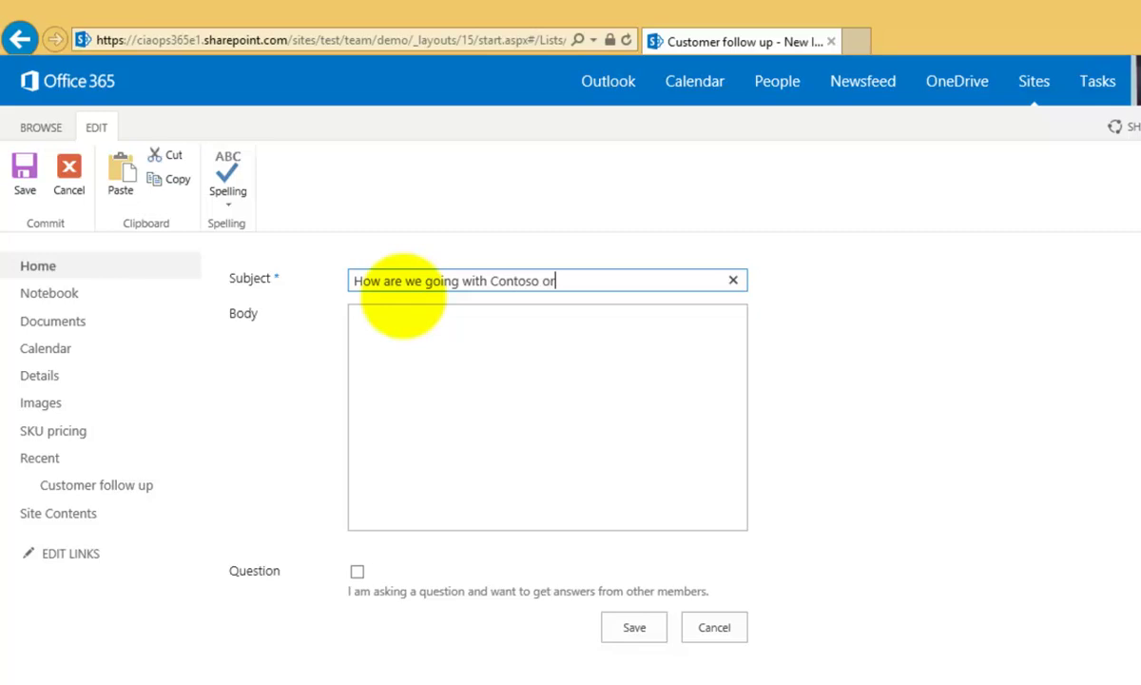
text(edr?)
key(BackSpace)
key(BackSpace)
key(BackSpace)
key(BackSpace)
text(der?)
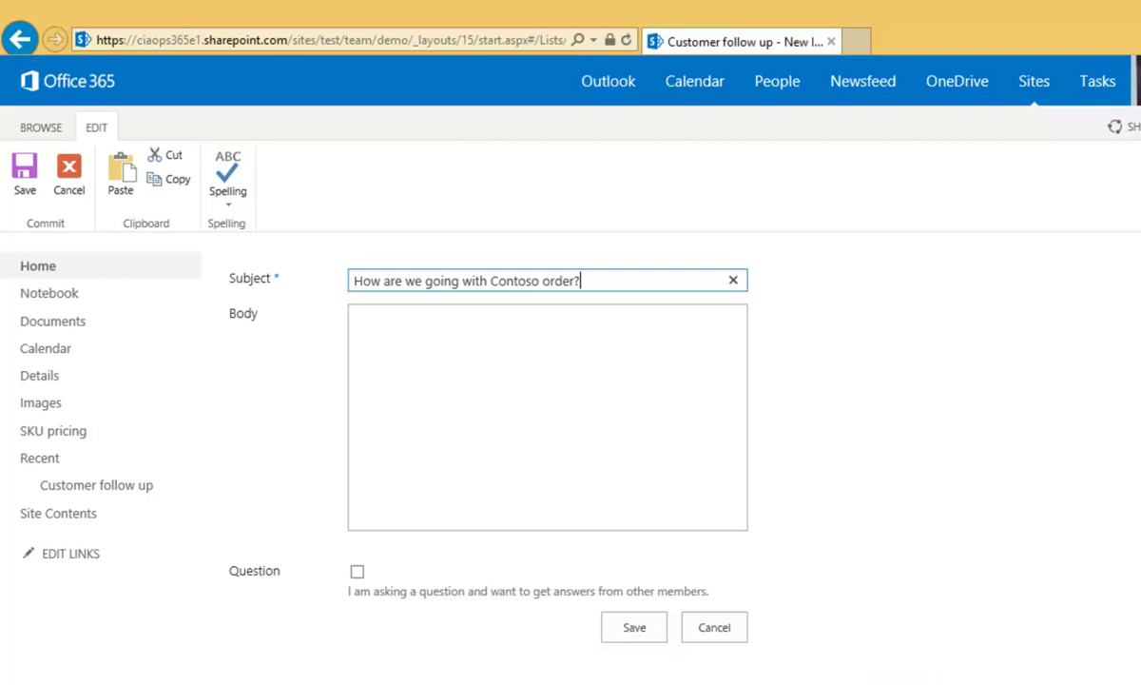
Step: Write a body asking what is happening with the customer's order, ending with "Any information greatly appreciated.", and mark the post as a question
key(Tab)
text(Can someone please let me know what is happenign with this order? The customer has phoned wanting to know exactly what is going on.)
key(Return)
key(Return)
text(Any information greatly appreciated.)
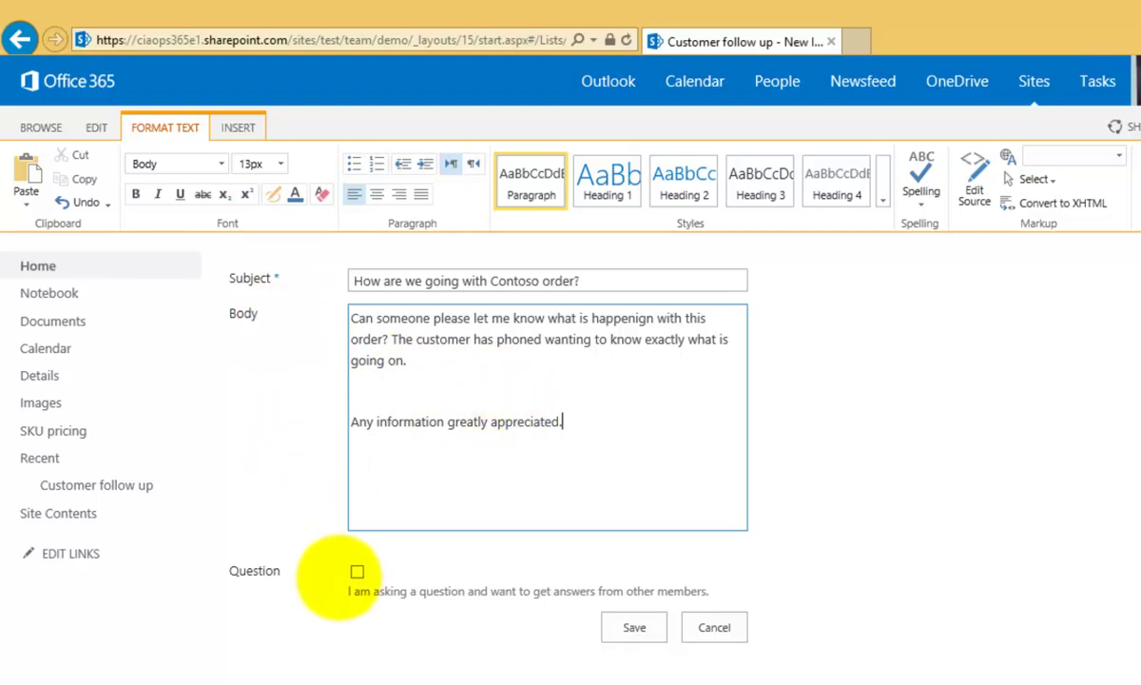
click(356, 572)
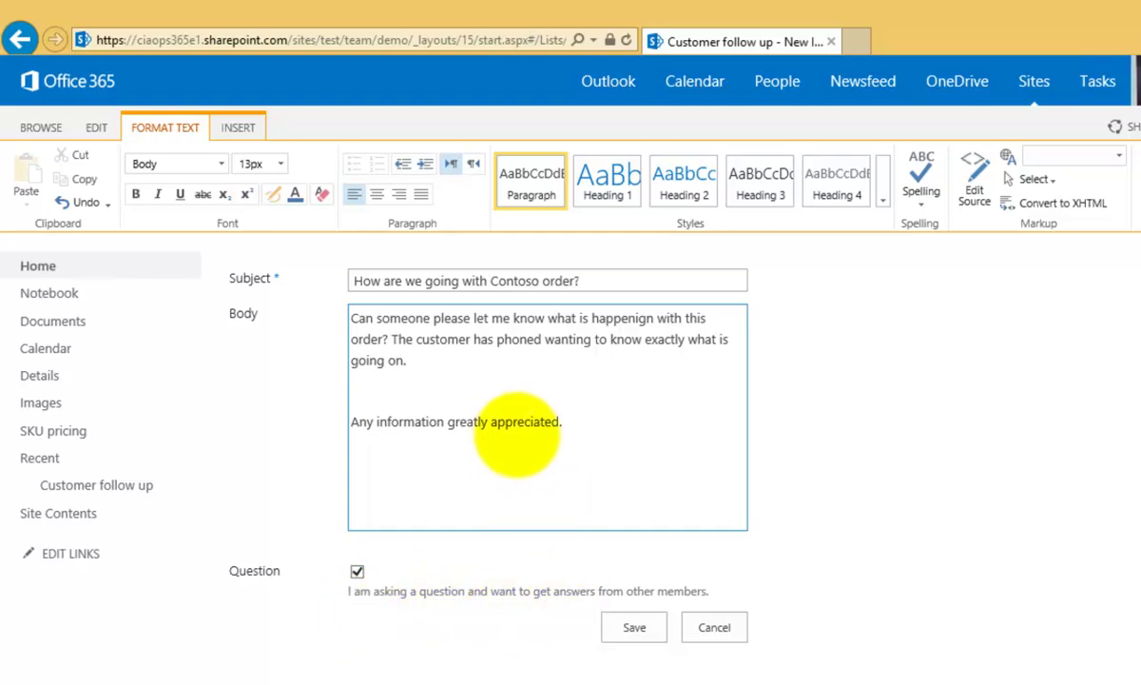
Step: Format the body line "Any information greatly appreciated." in bold orange and save the discussion
click(540, 424)
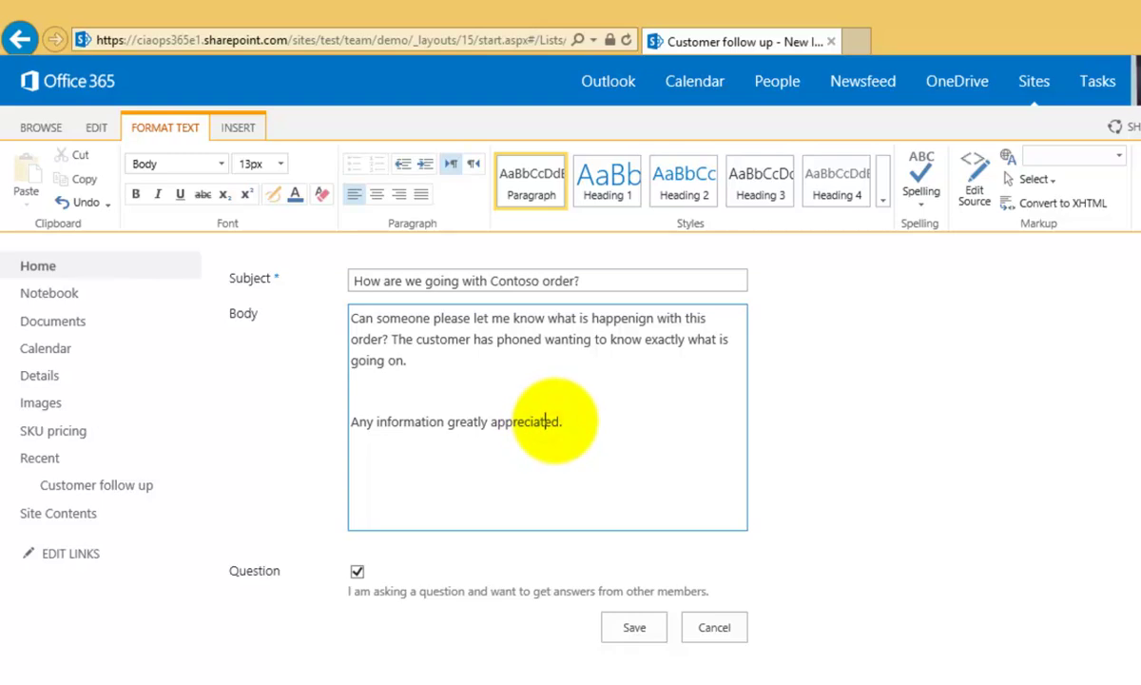
click(560, 421)
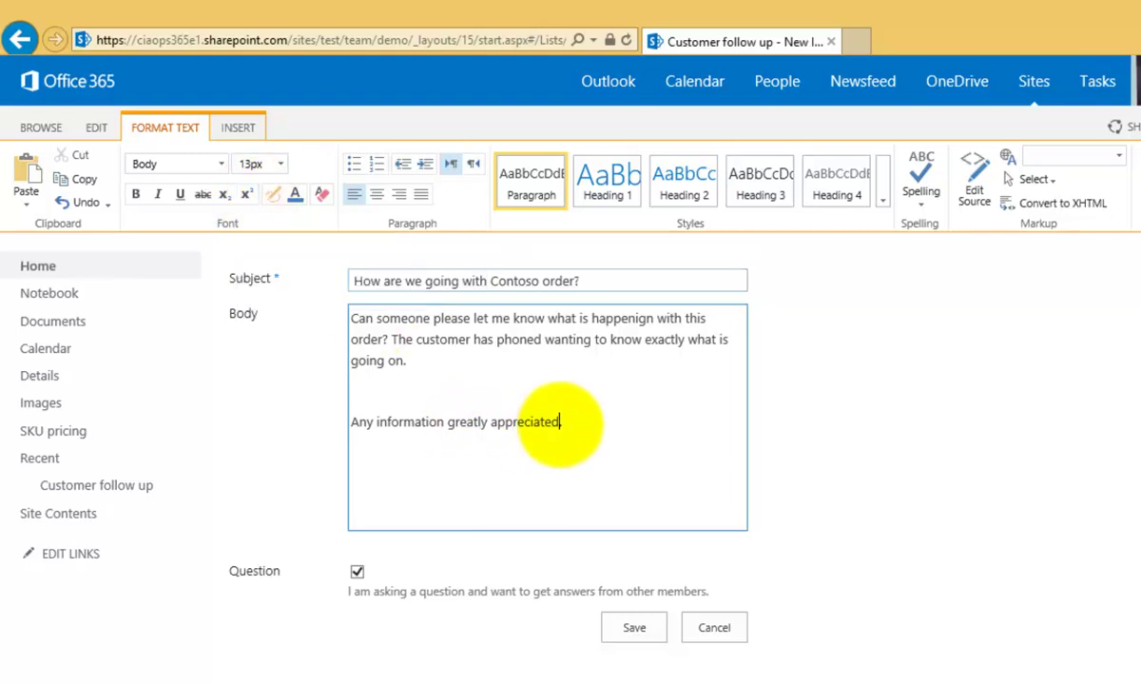
drag(564, 421, 346, 423)
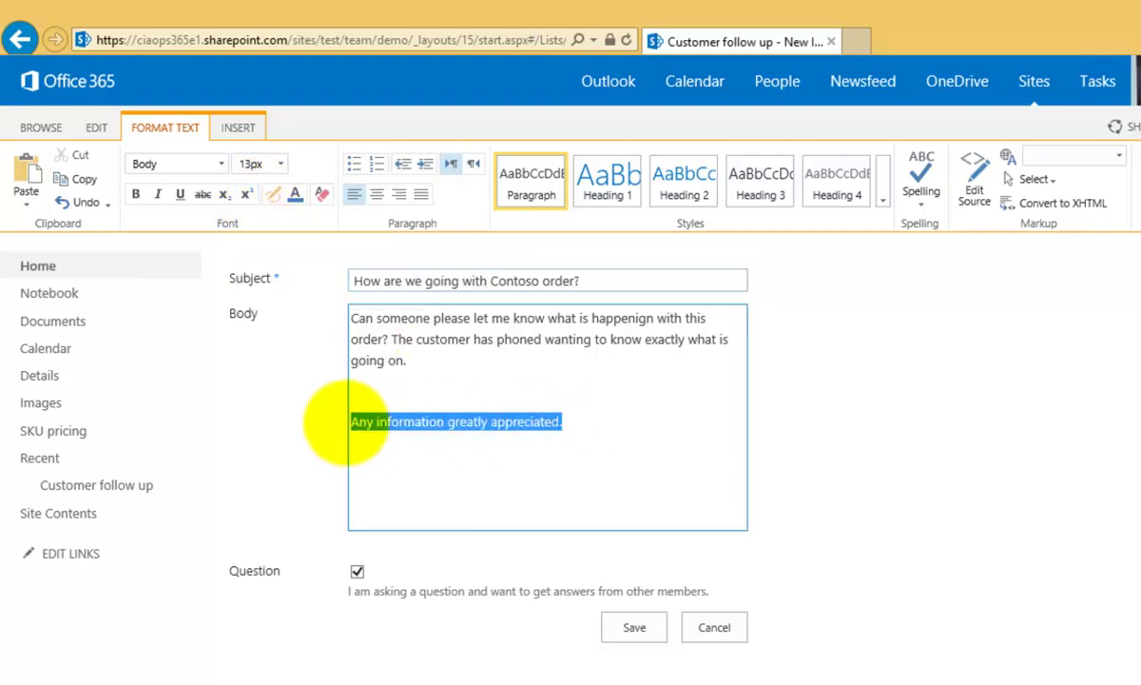
click(135, 194)
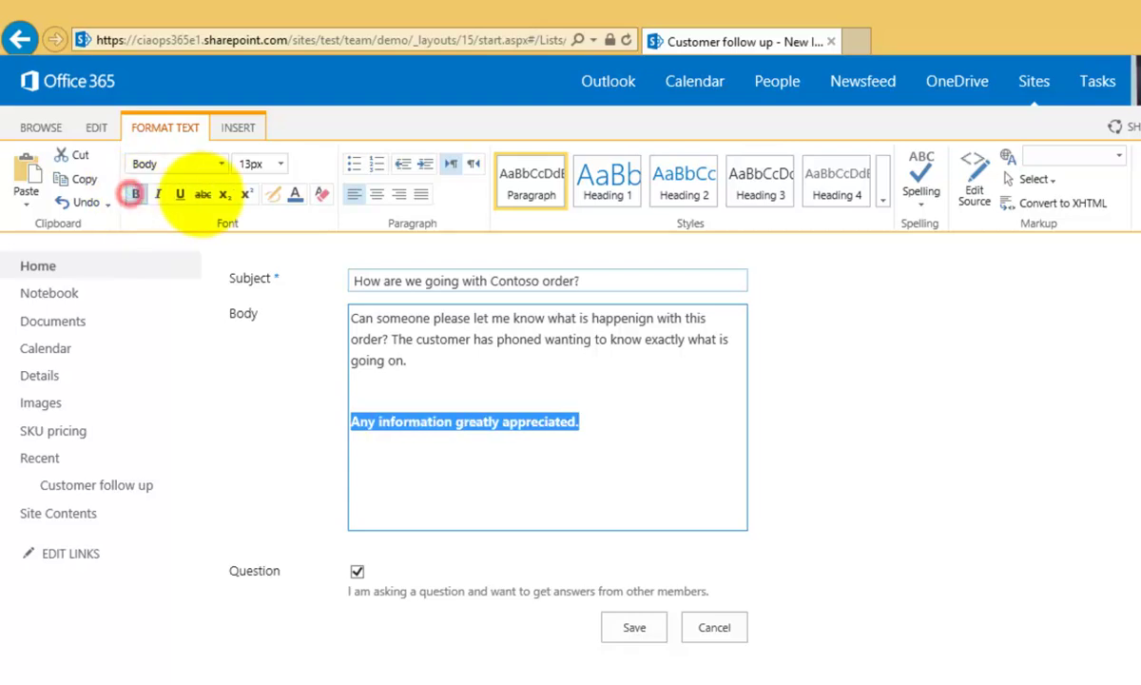
click(295, 194)
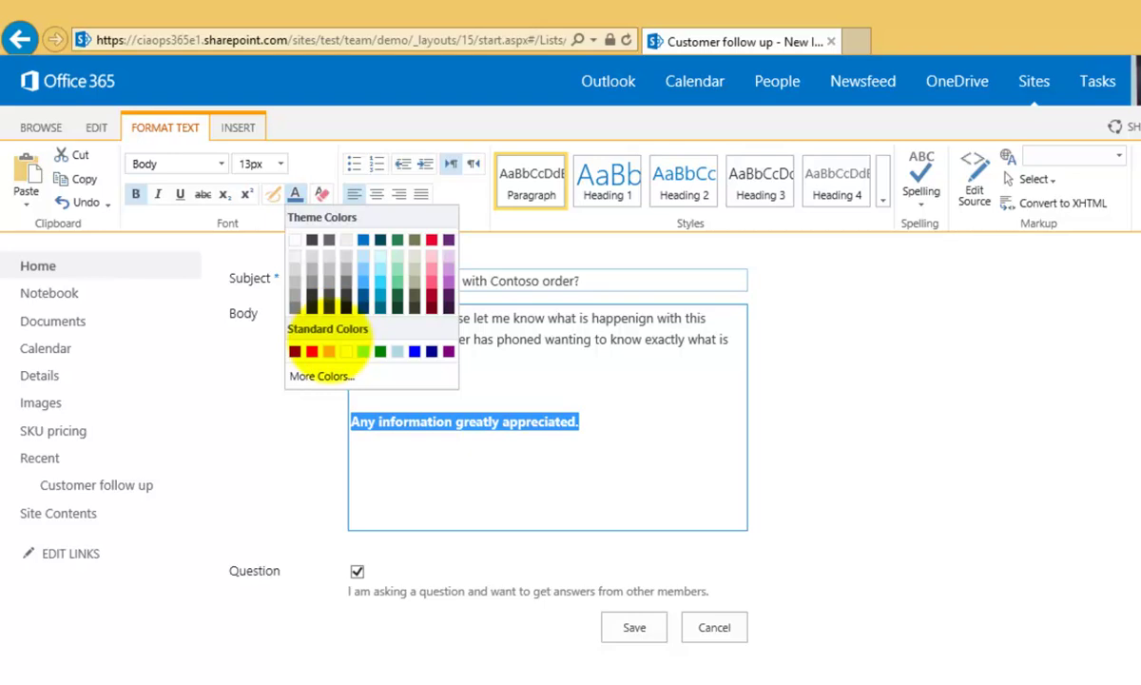
click(329, 351)
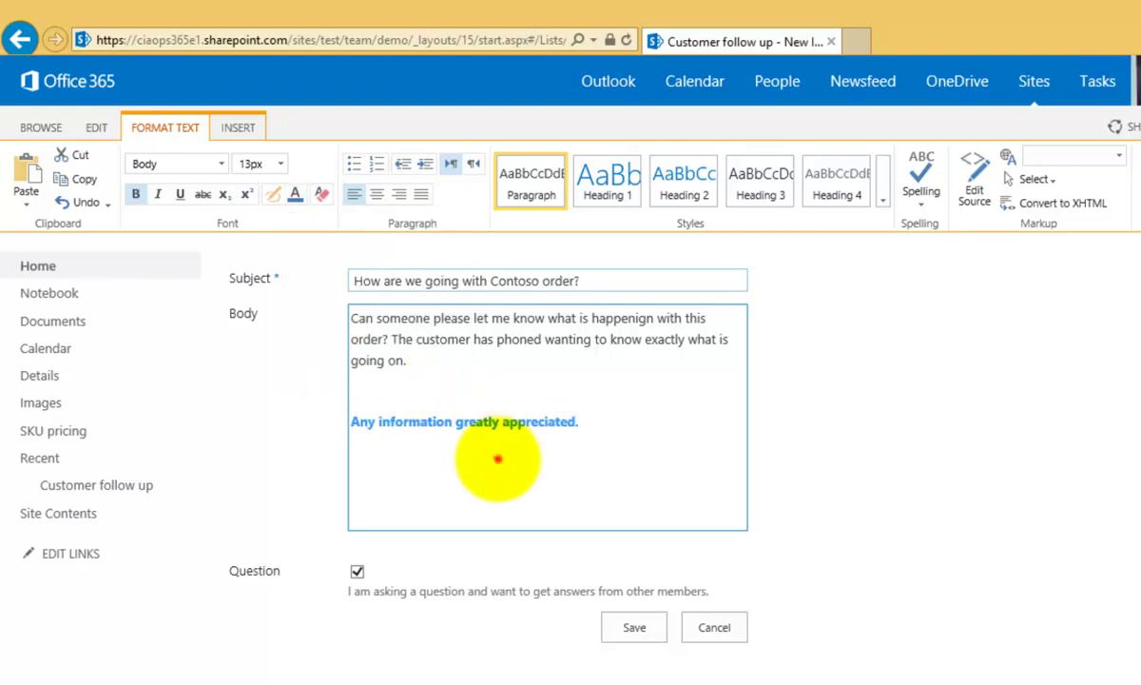
click(497, 459)
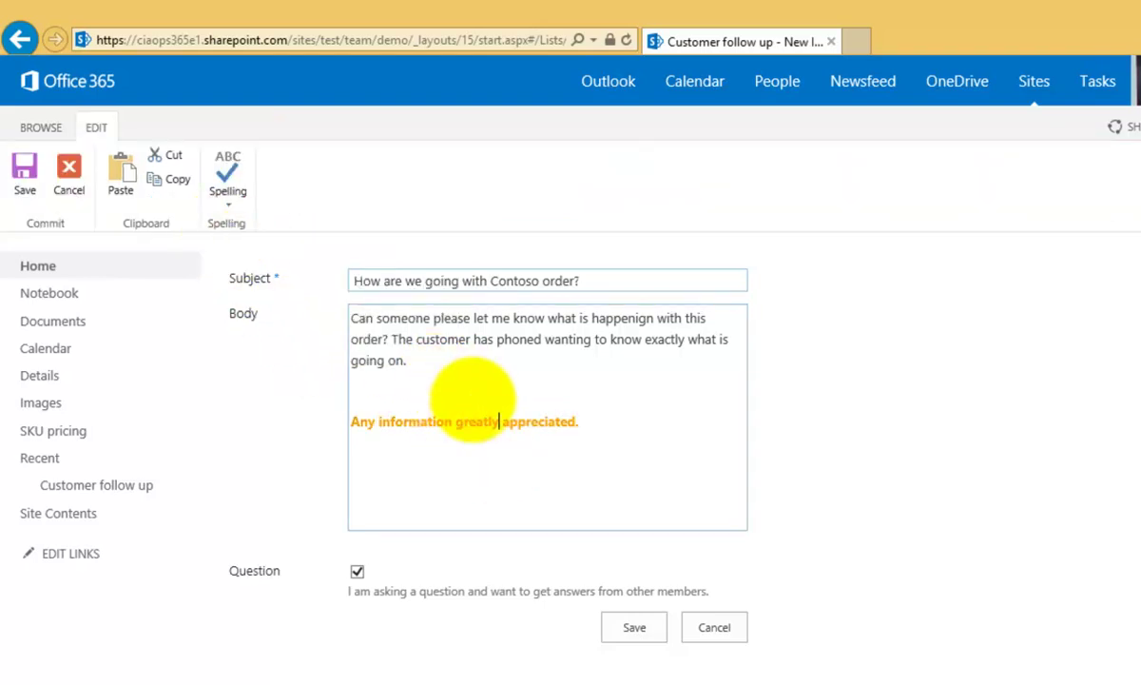
click(446, 340)
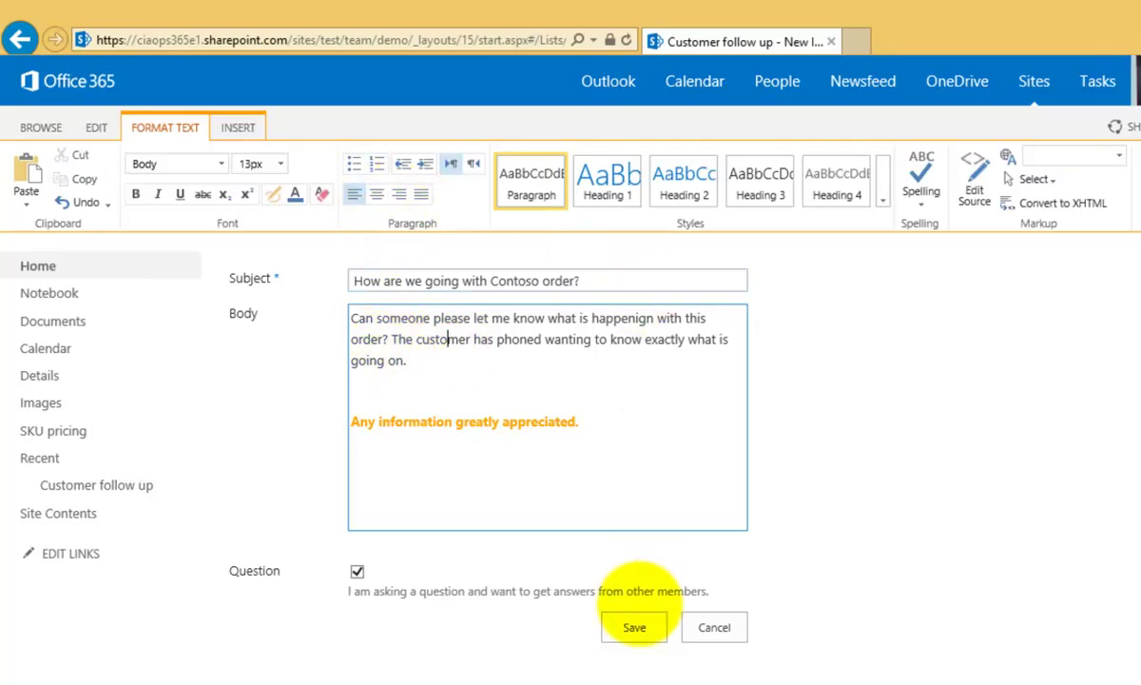
click(634, 627)
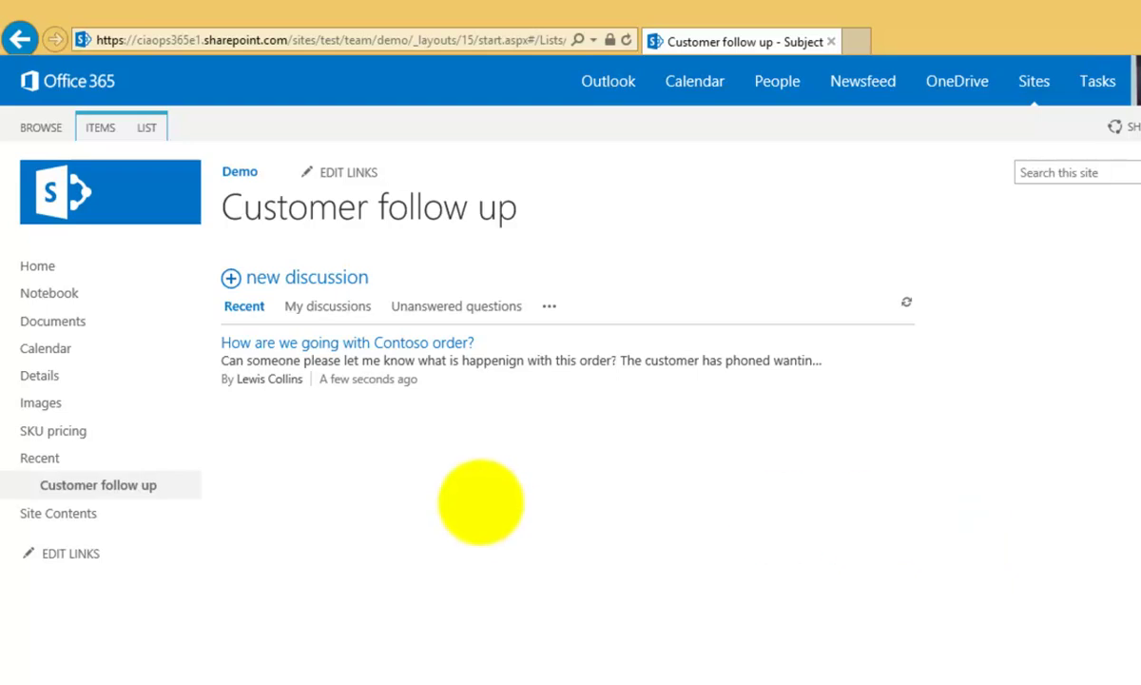
Step: Open the Contoso order discussion and examine the new alert settings available for its post
click(399, 341)
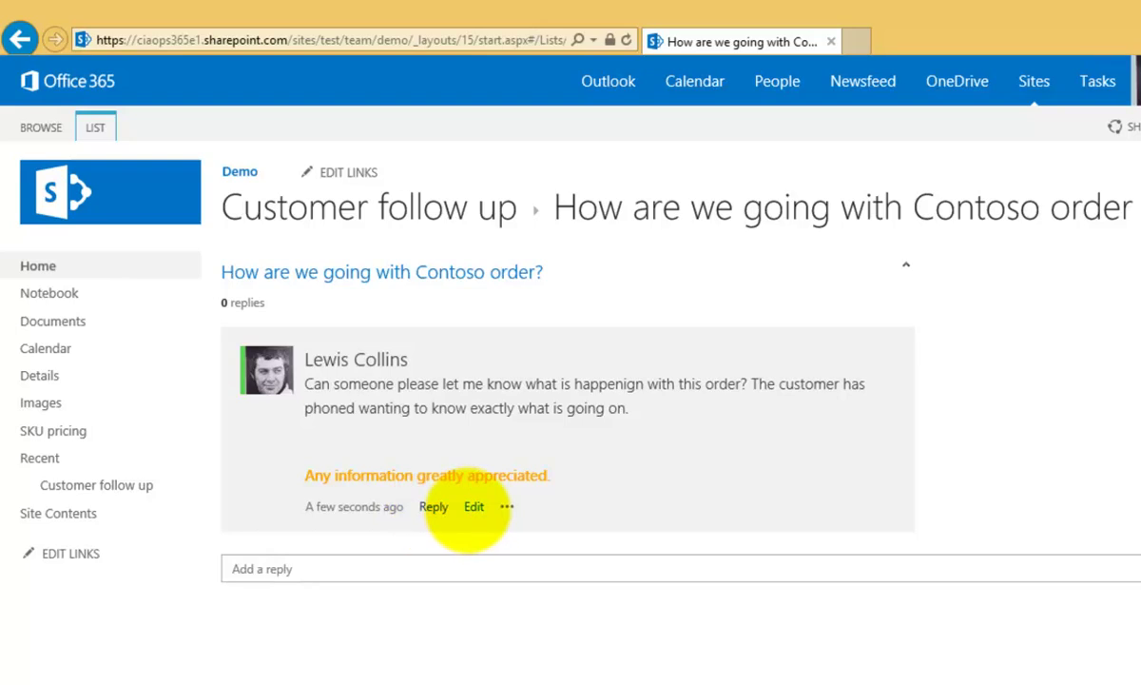
click(505, 506)
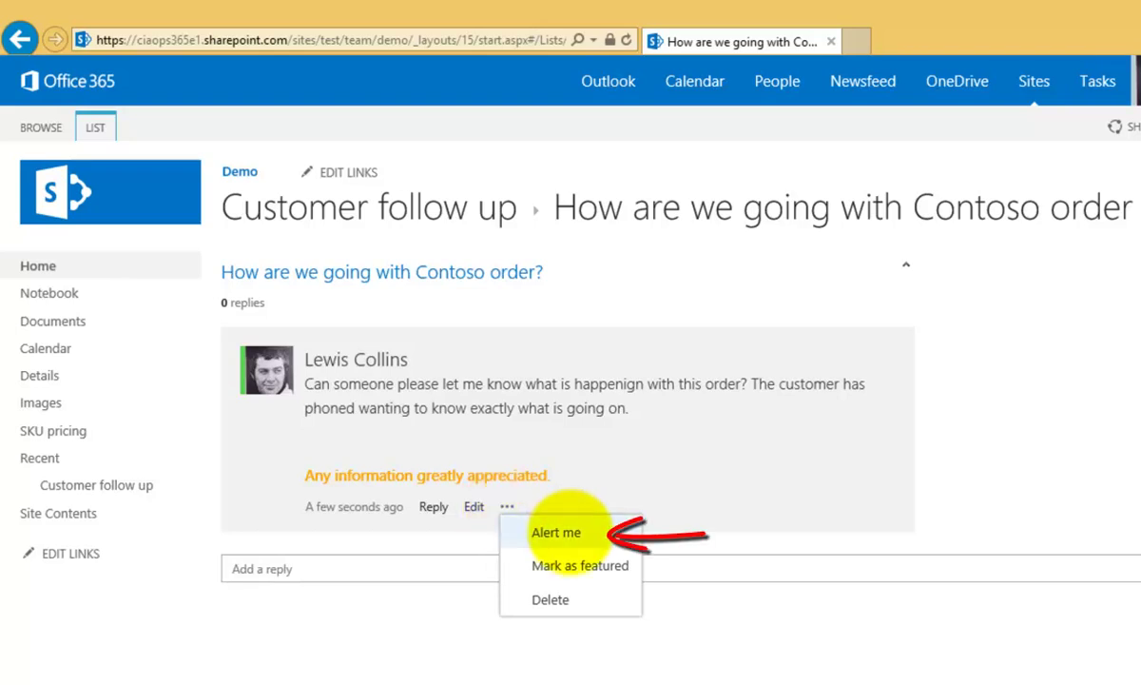
click(569, 531)
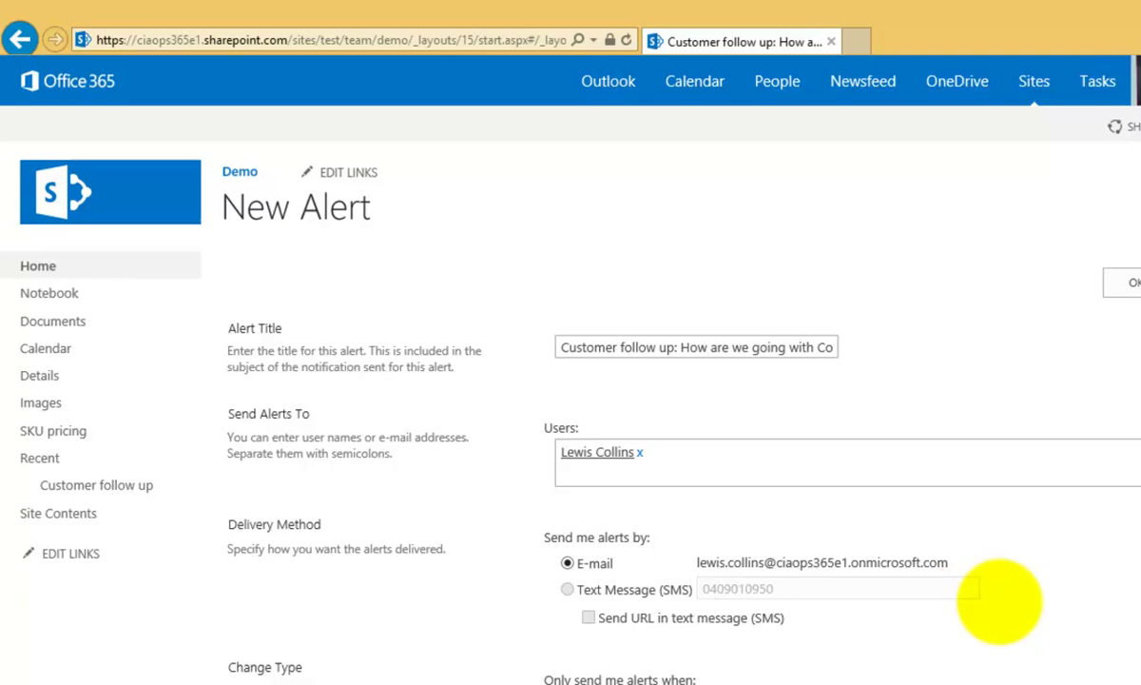
scroll(571, 409, down, 2)
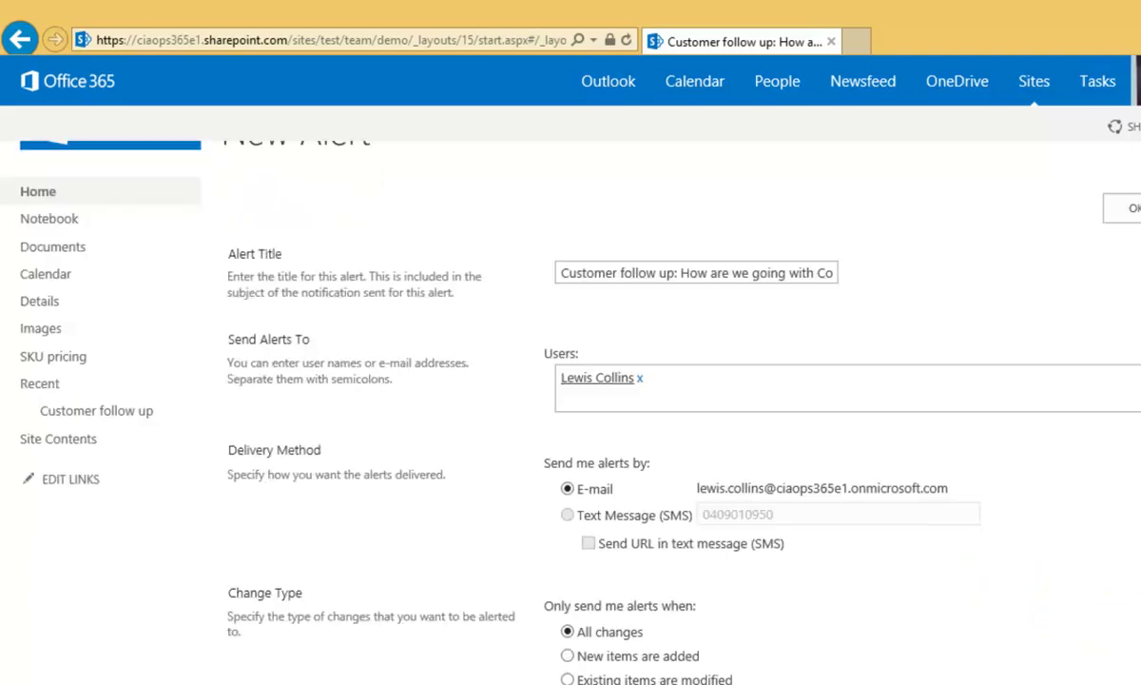
scroll(570, 409, down, 4)
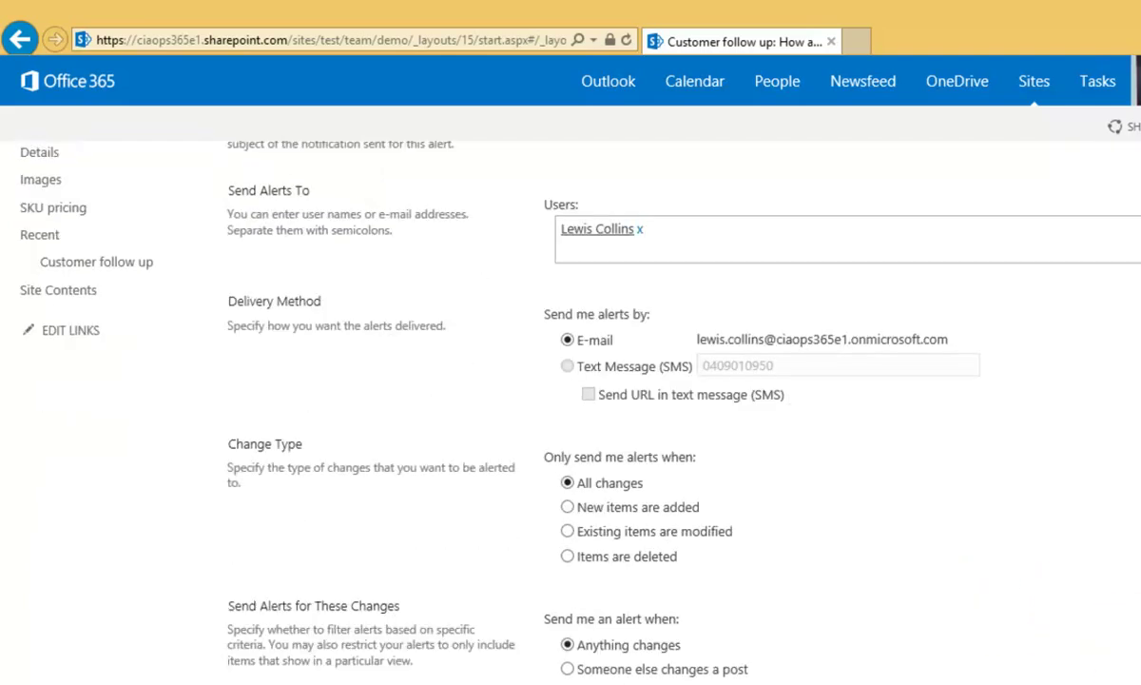
scroll(570, 409, up, 6)
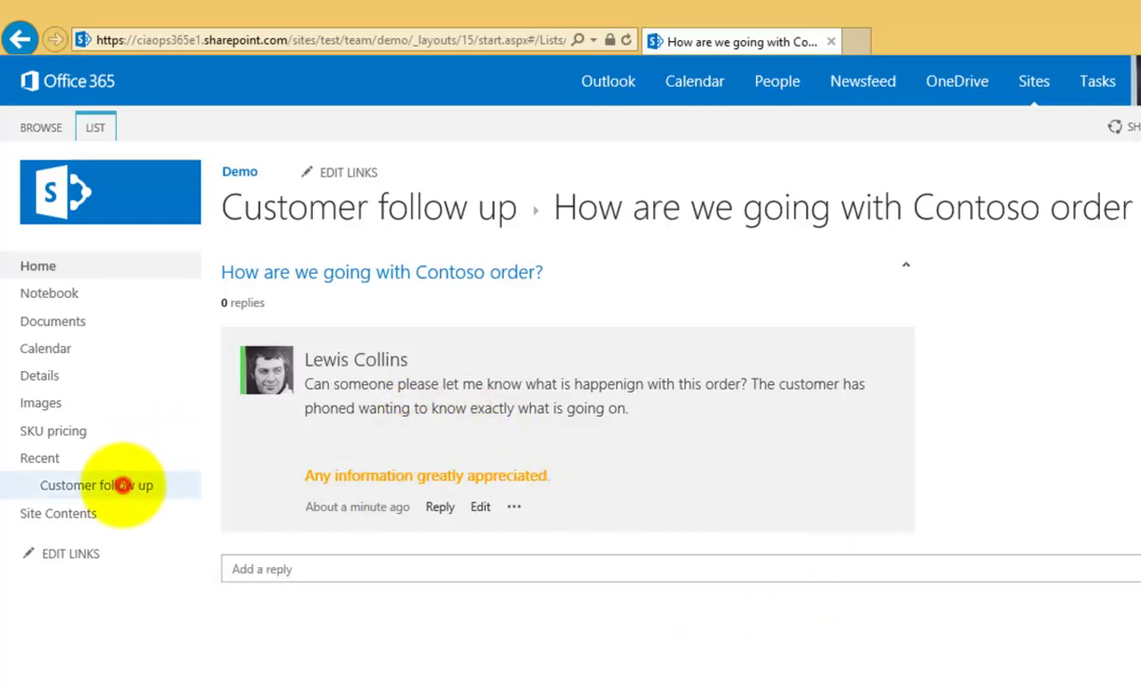
Step: Reopen the Contoso order discussion from the Customer follow up board and post the reply "Thanks" to the discussion
click(122, 483)
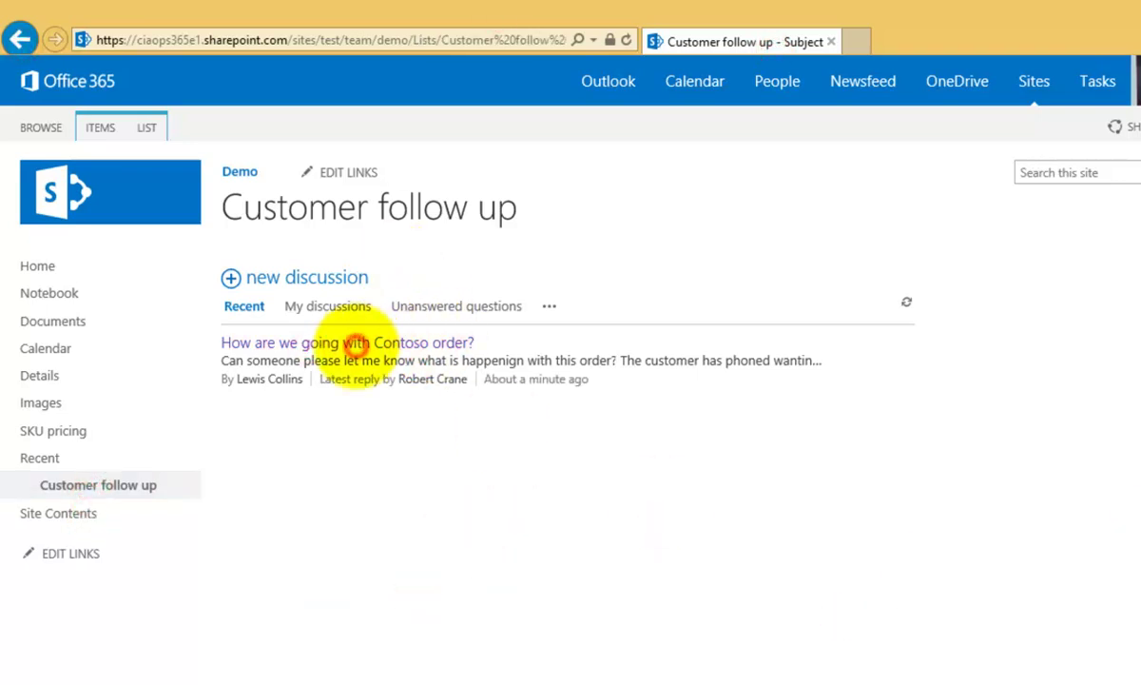
click(351, 343)
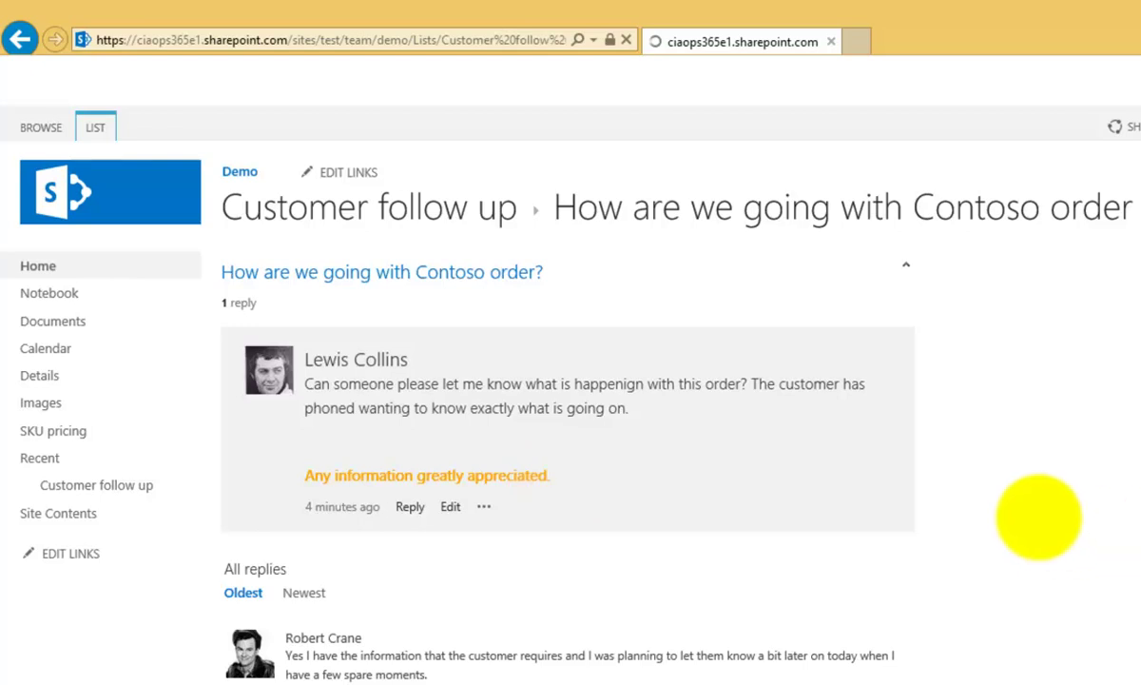
click(1032, 512)
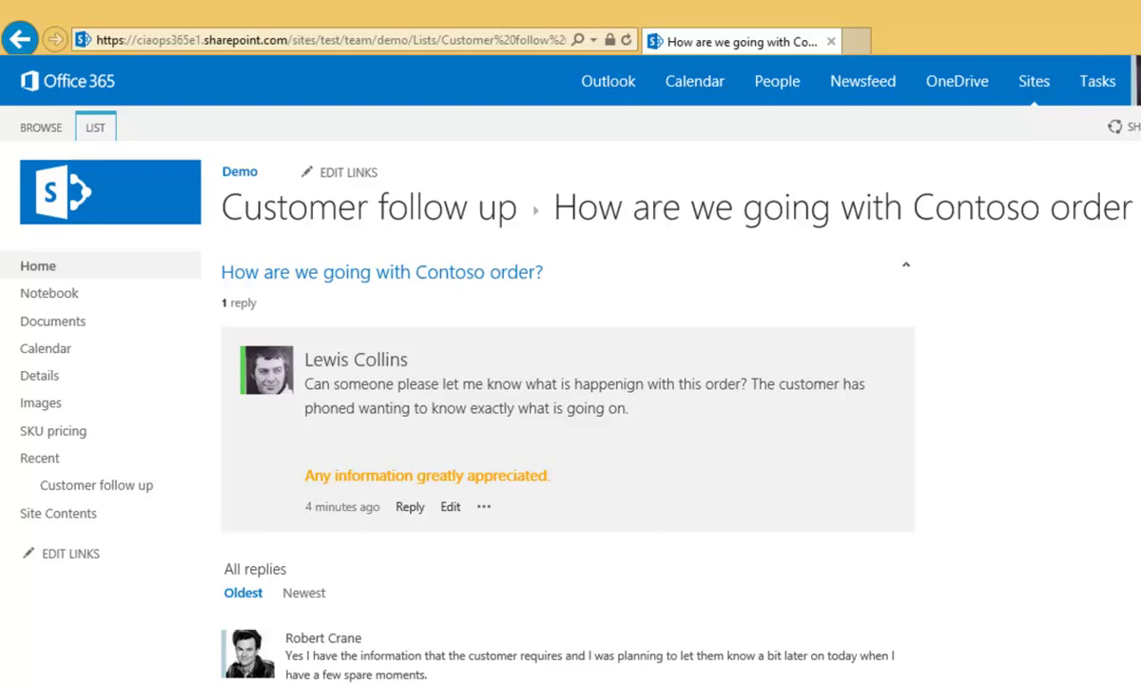
scroll(532, 383, down, 3)
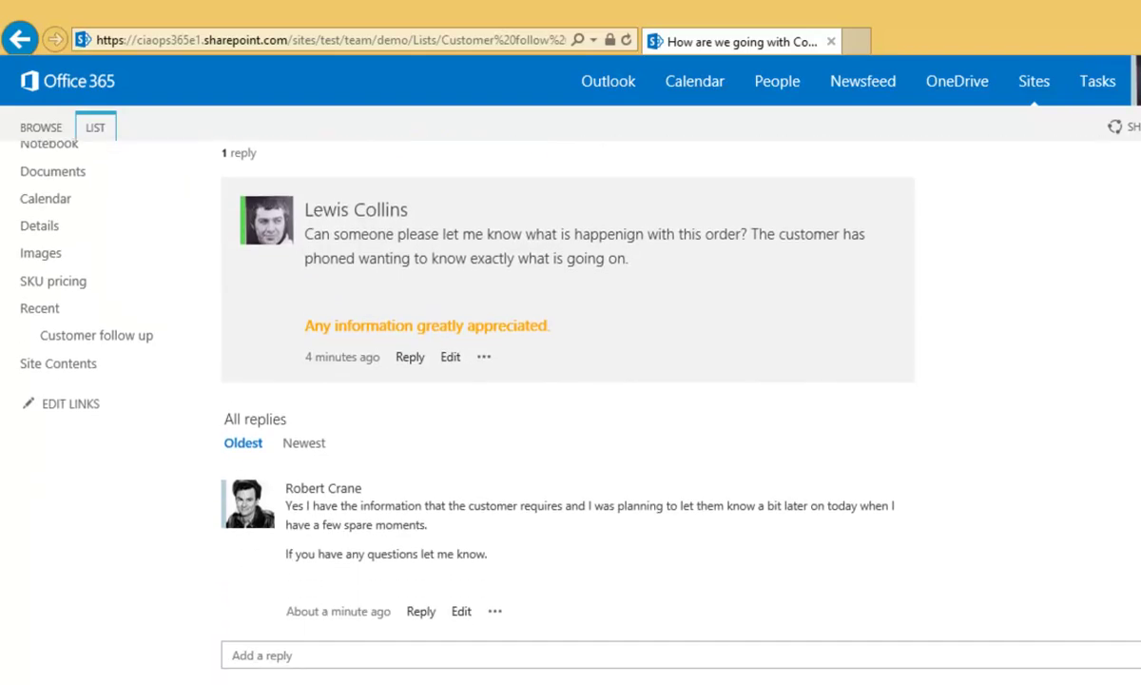
click(479, 645)
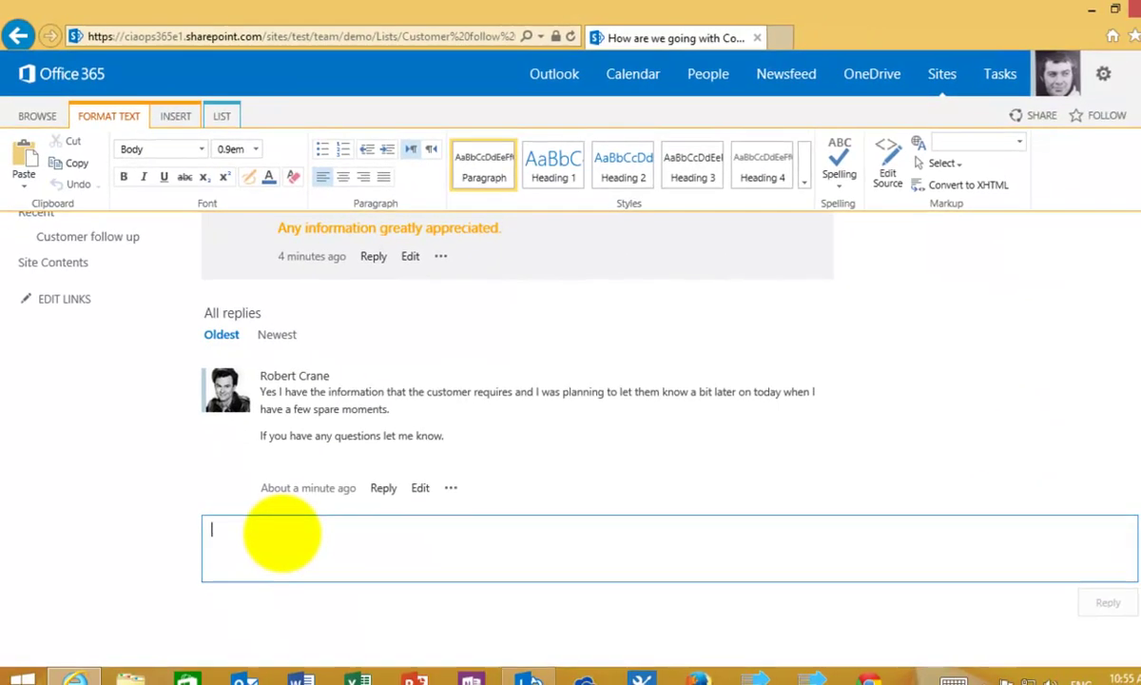
text(Thanks)
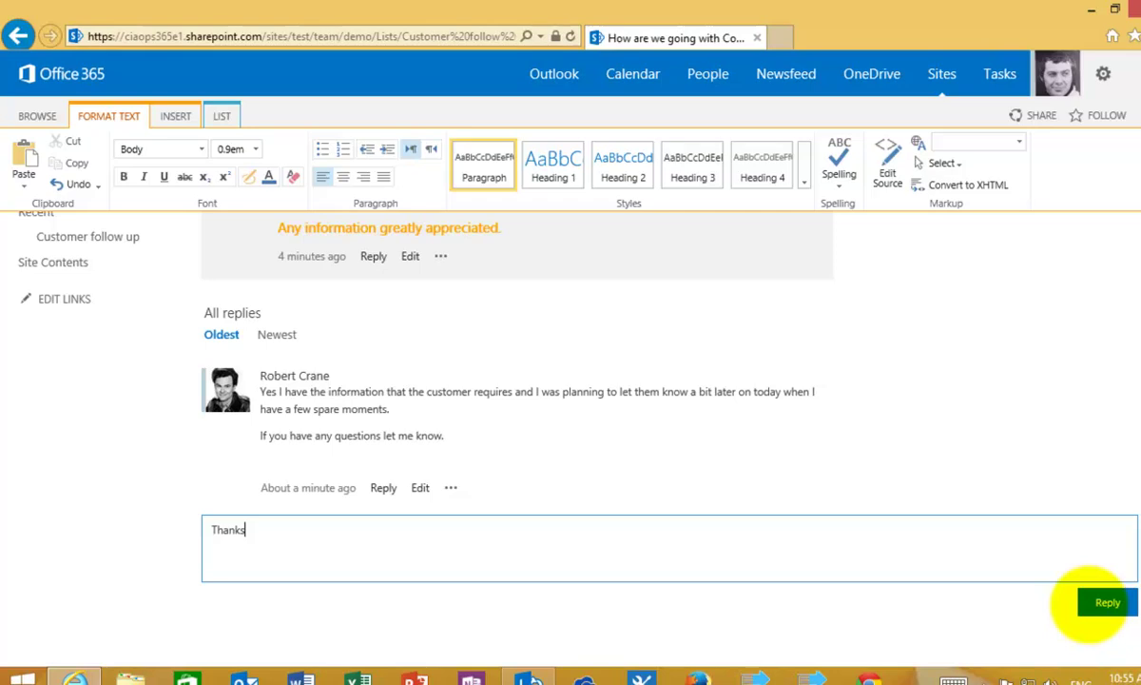
click(1103, 602)
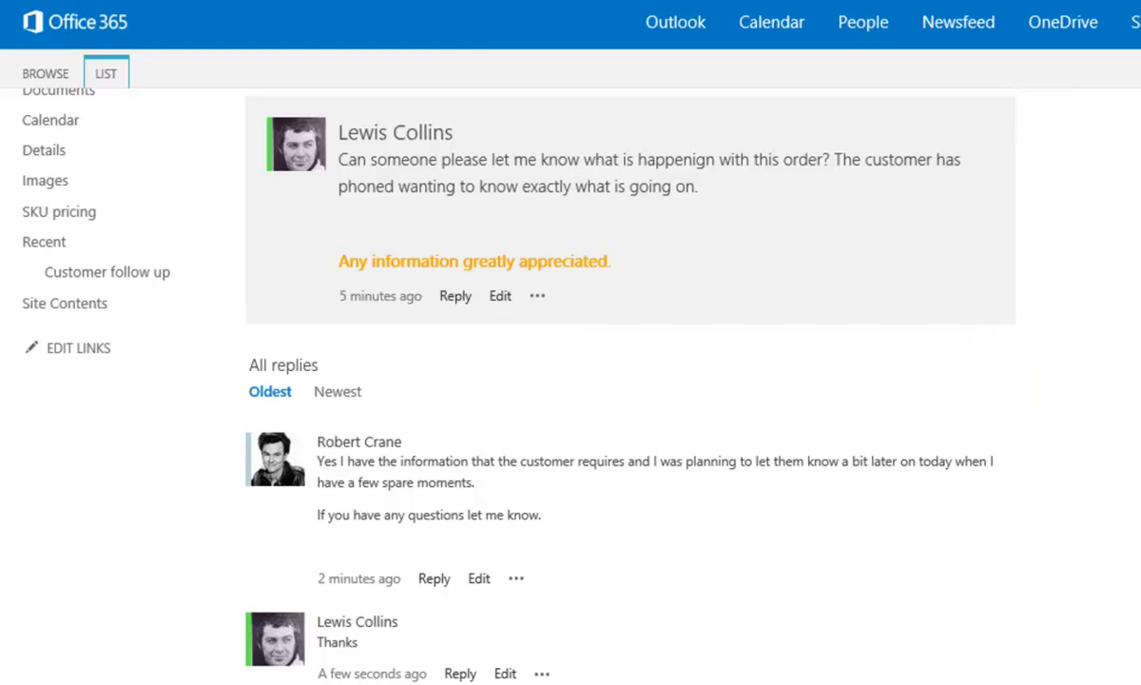
Step: Mark the colleague's first reply, about having the information the customer requires, as the best reply
scroll(571, 380, up, 1)
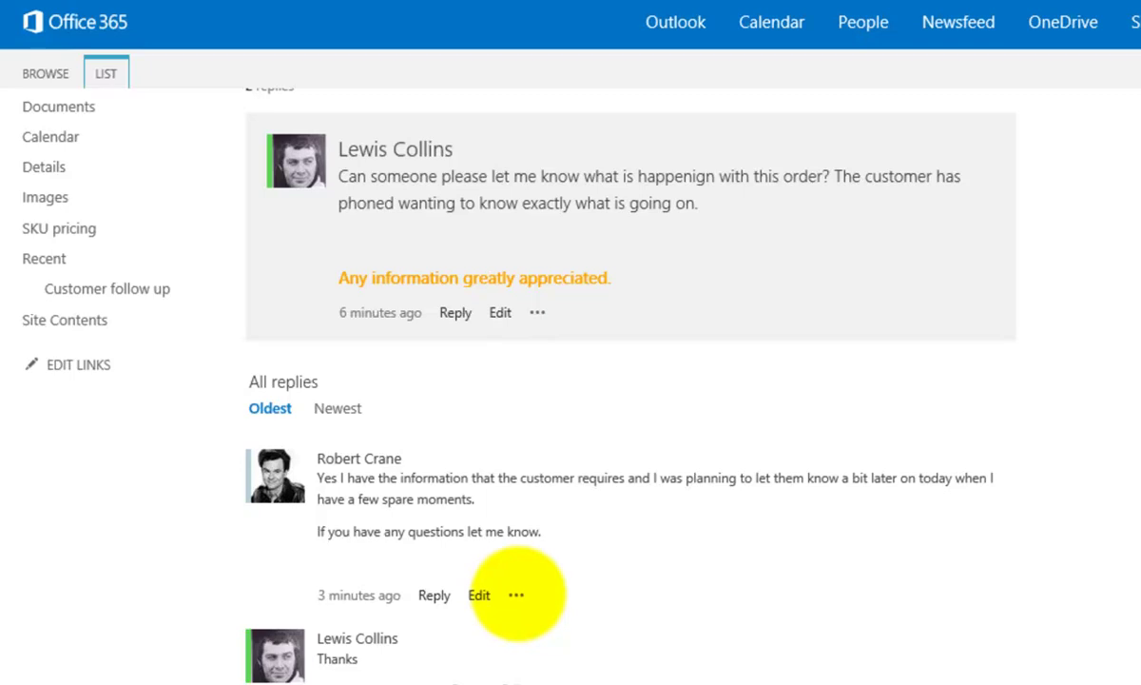
click(517, 594)
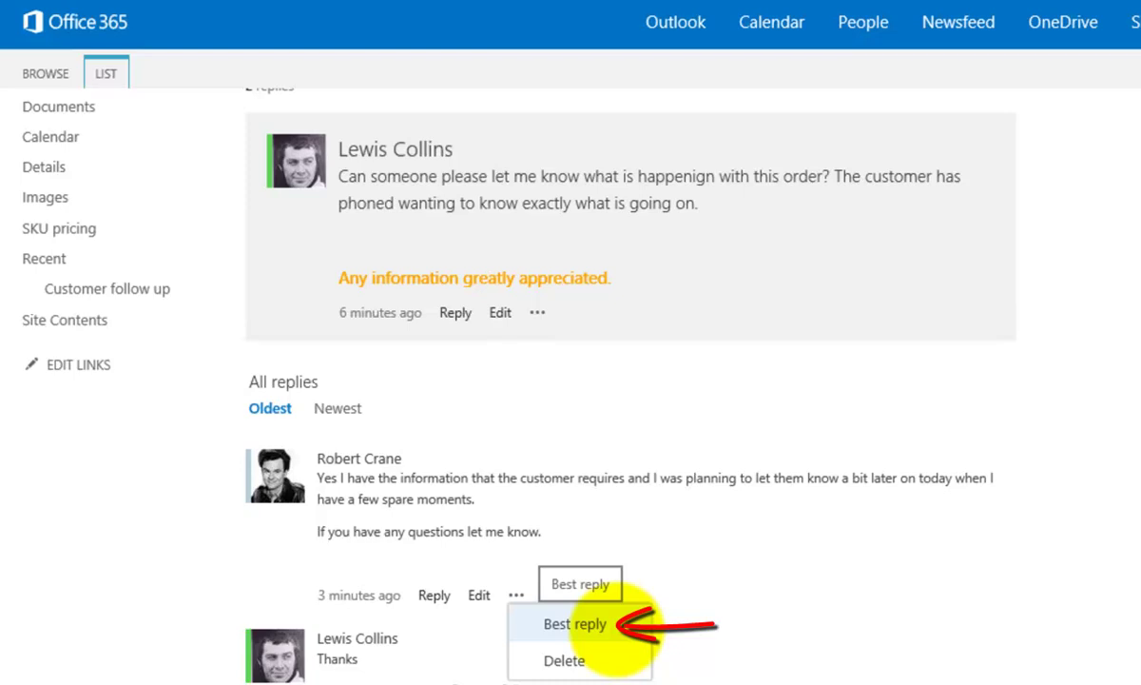
click(609, 624)
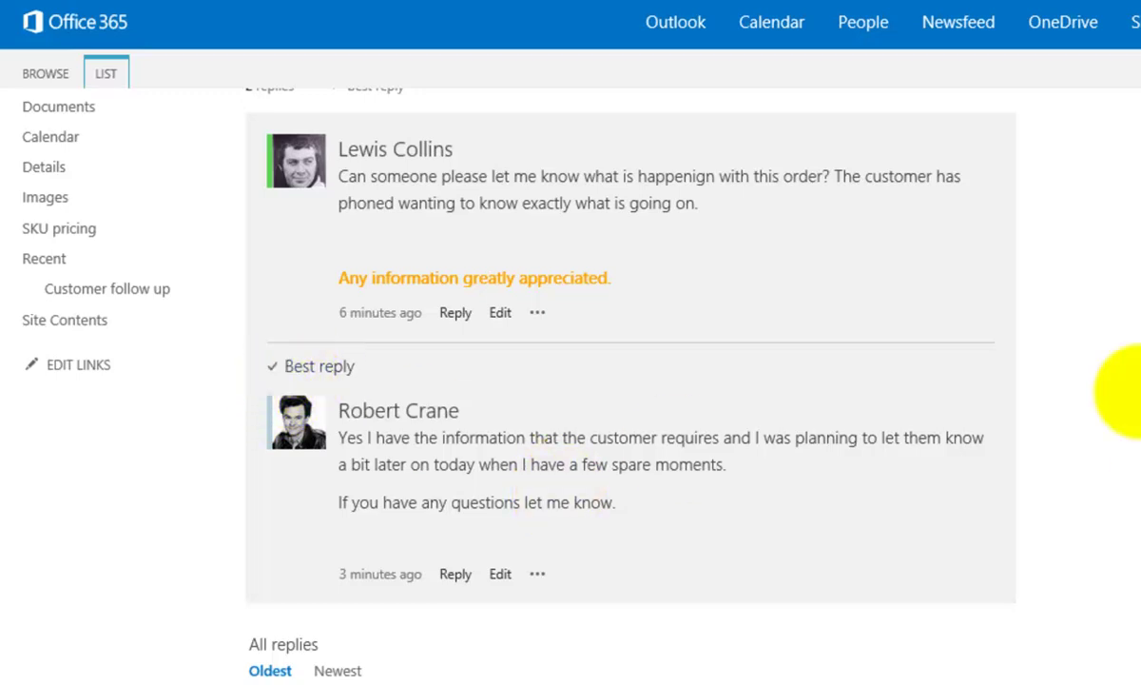
Step: Return to the Customer follow up board and open the "How are we going with Contoso order?" discussion again
click(143, 288)
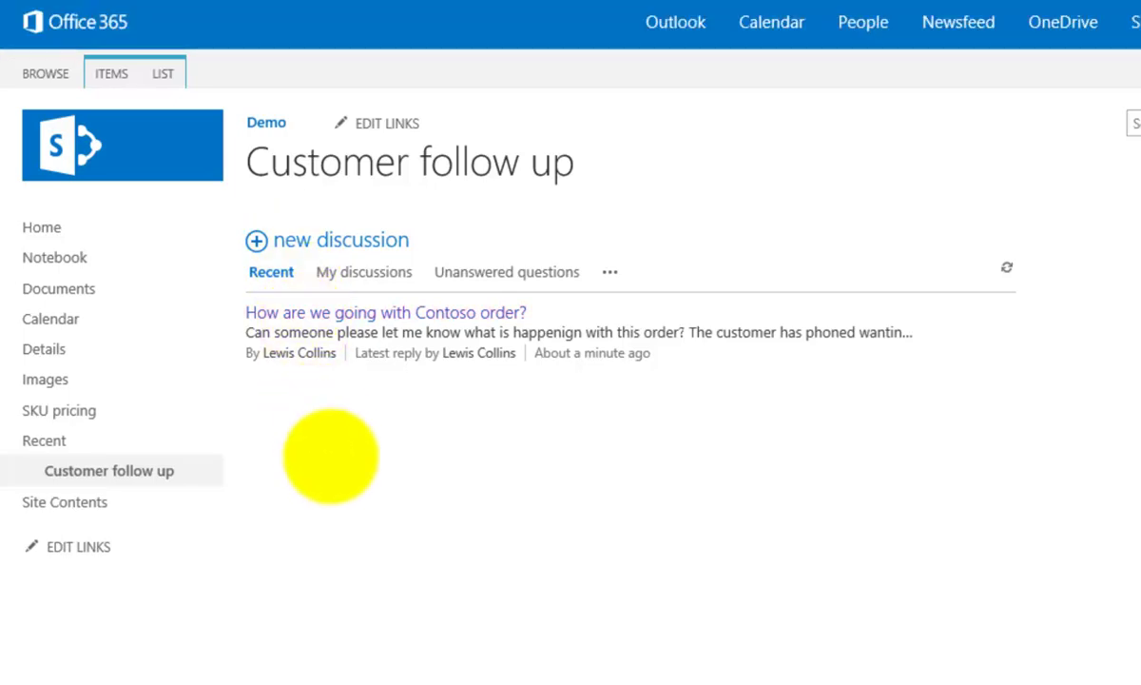
click(374, 312)
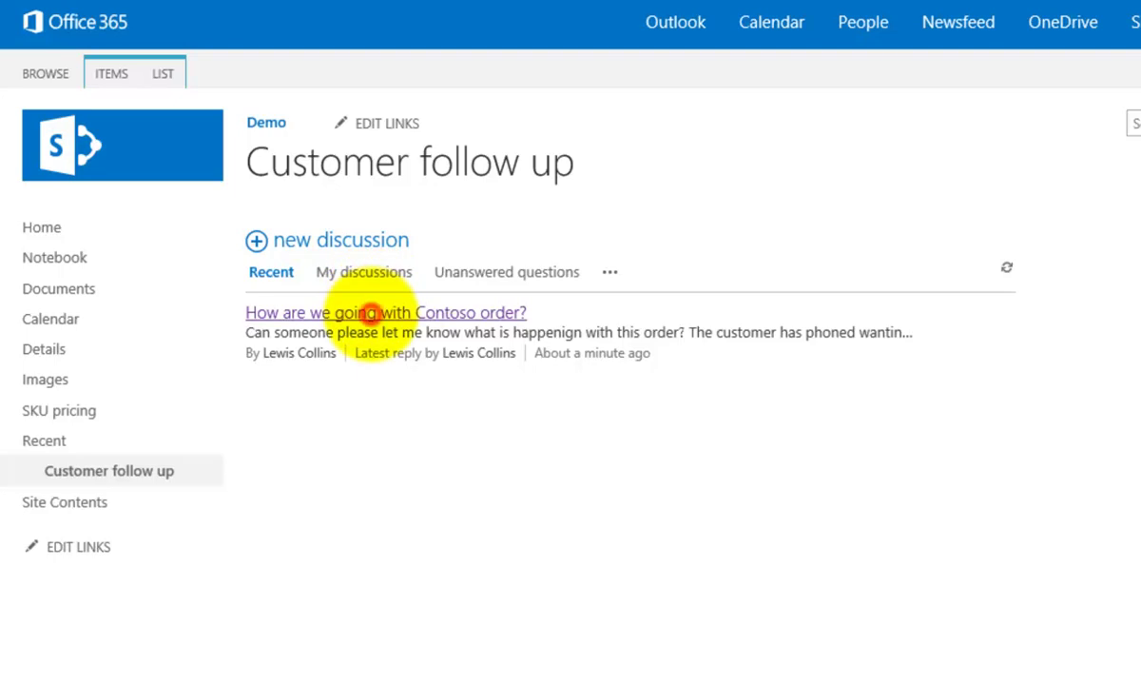